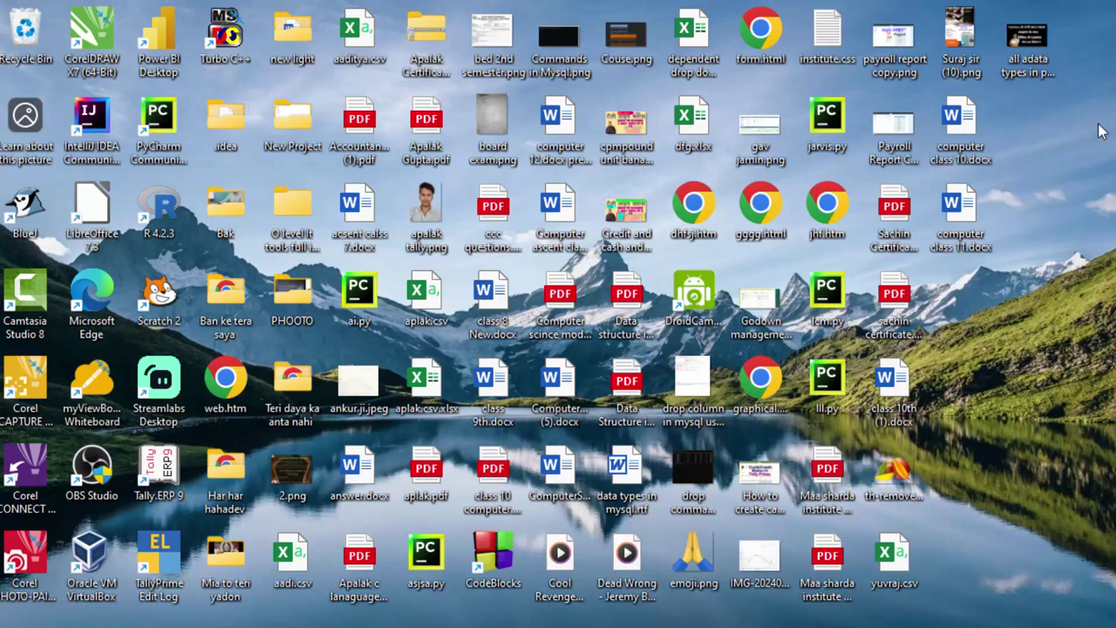
Step: Refresh the desktop twice from its right-click menu
right_click(1101, 199)
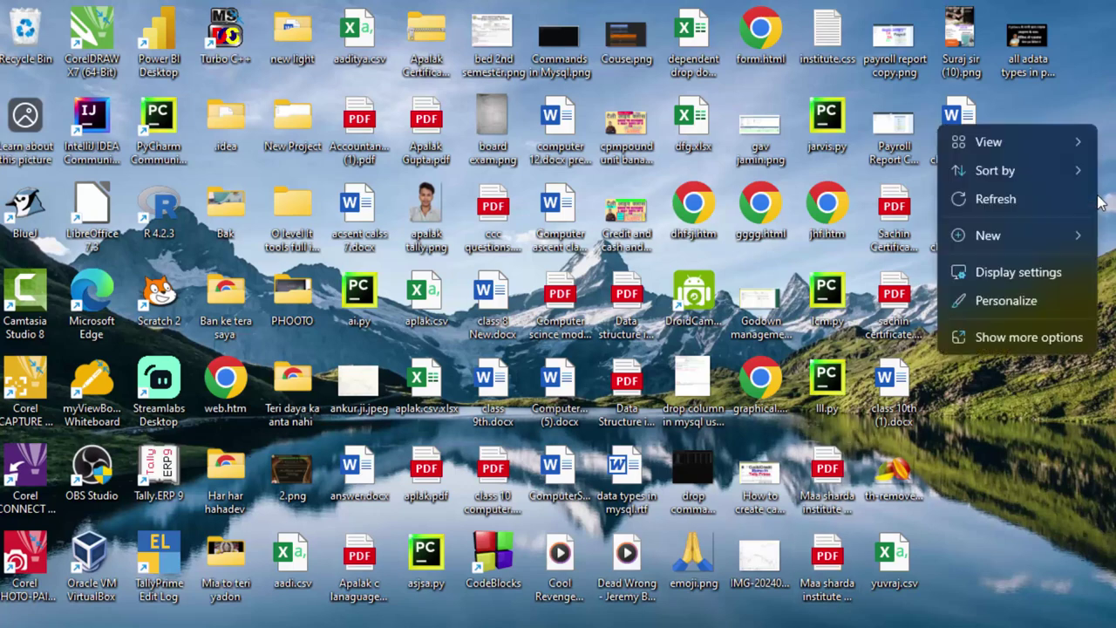
click(1055, 199)
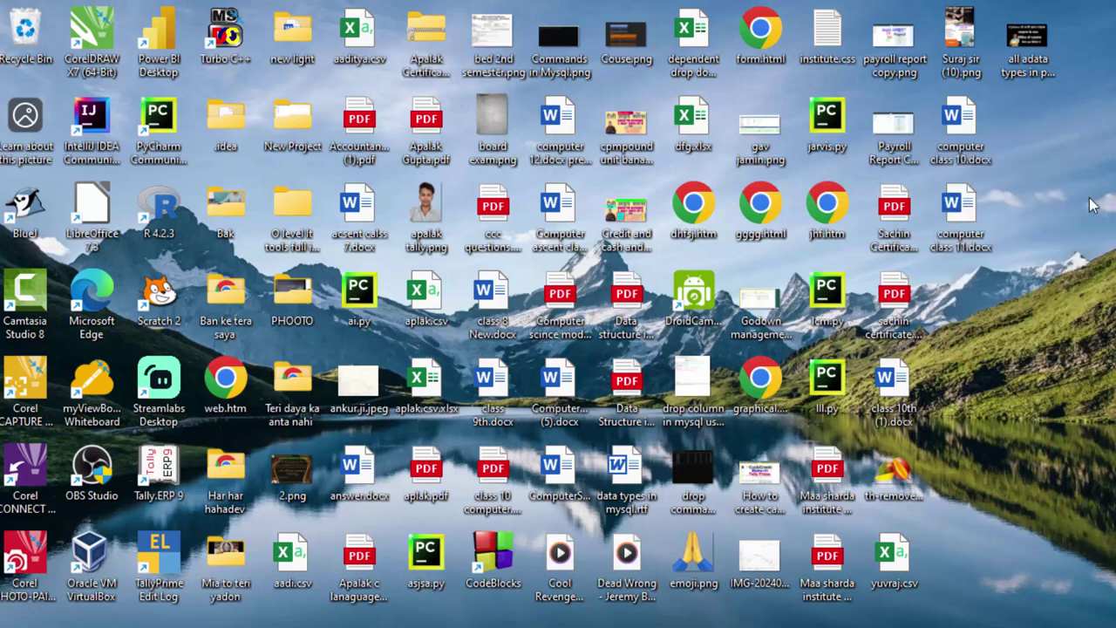
right_click(1093, 205)
click(1066, 273)
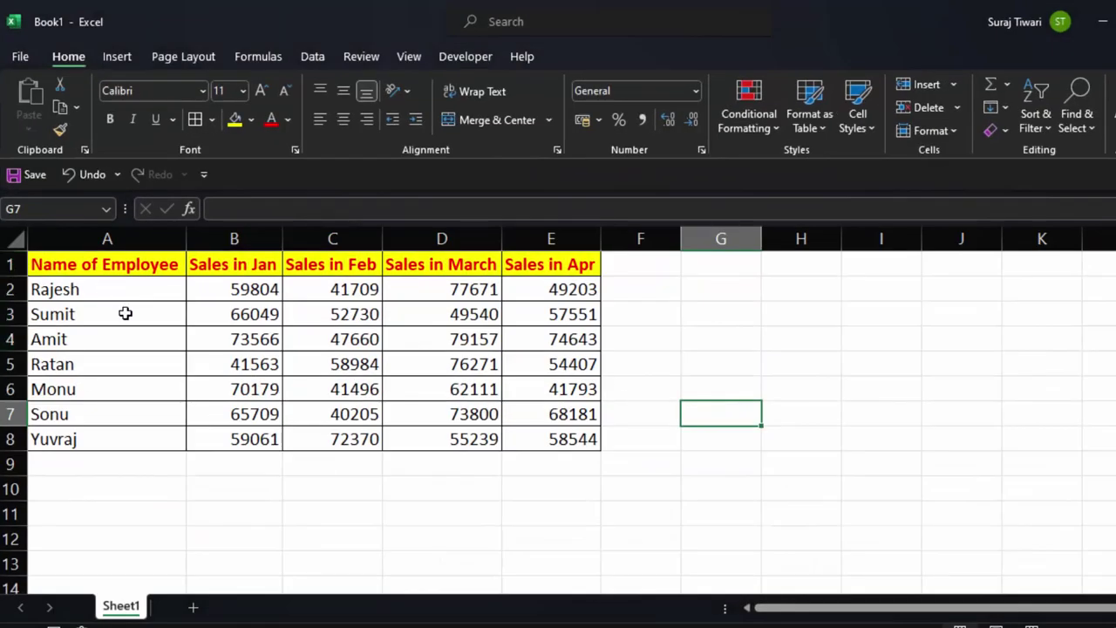
Step: Highlight the employee names A2:A8 and January sales, then review Rajesh's B2:E2 figures
click(125, 312)
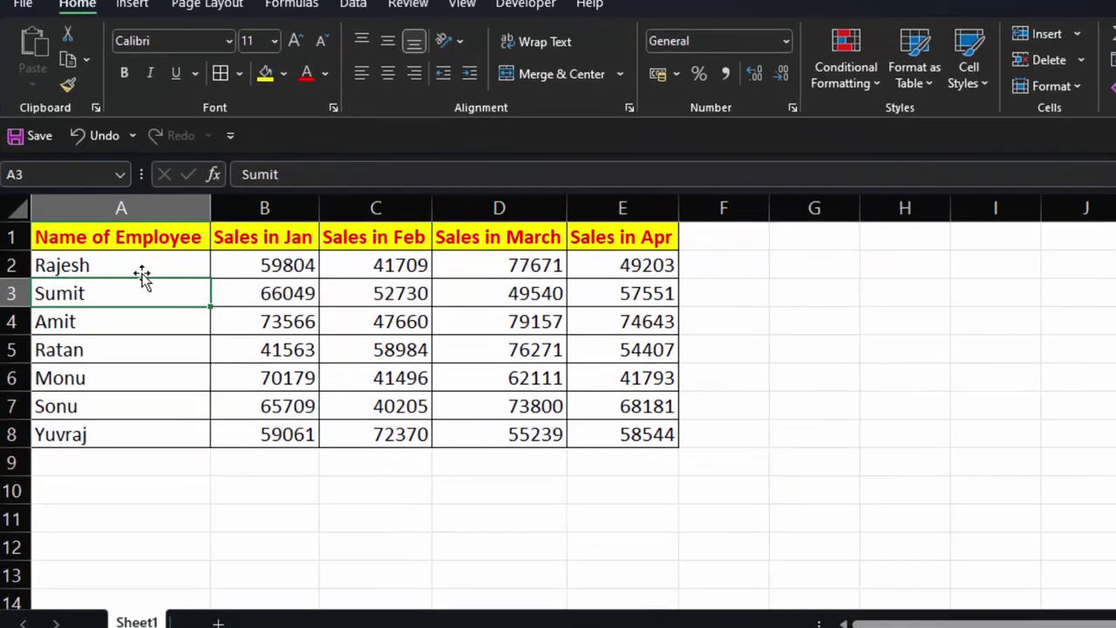
drag(148, 237, 143, 408)
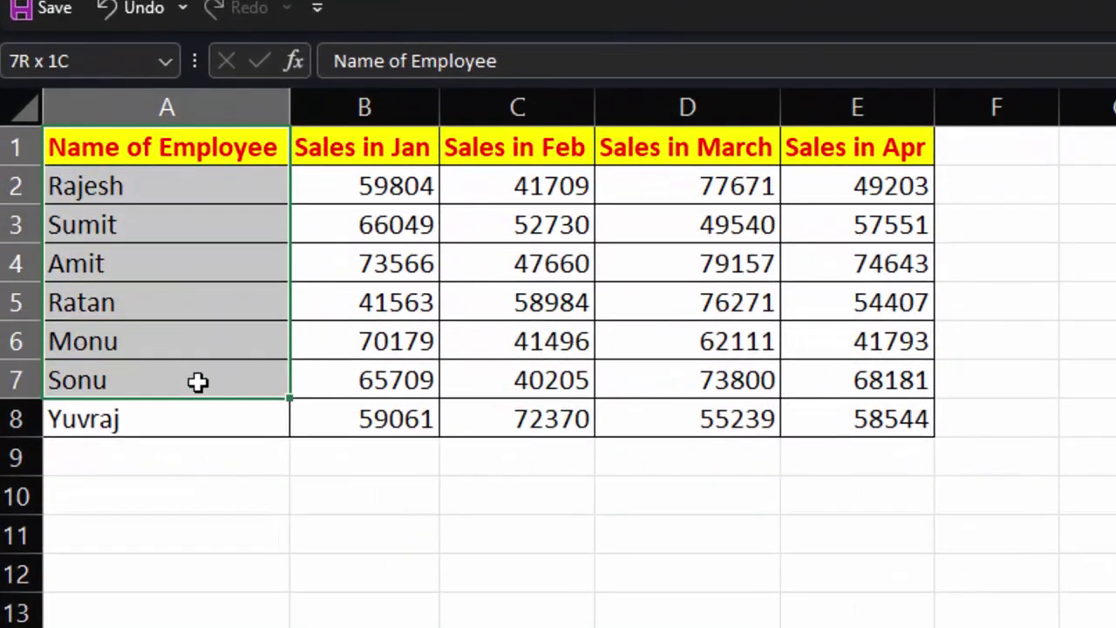
drag(198, 381, 198, 419)
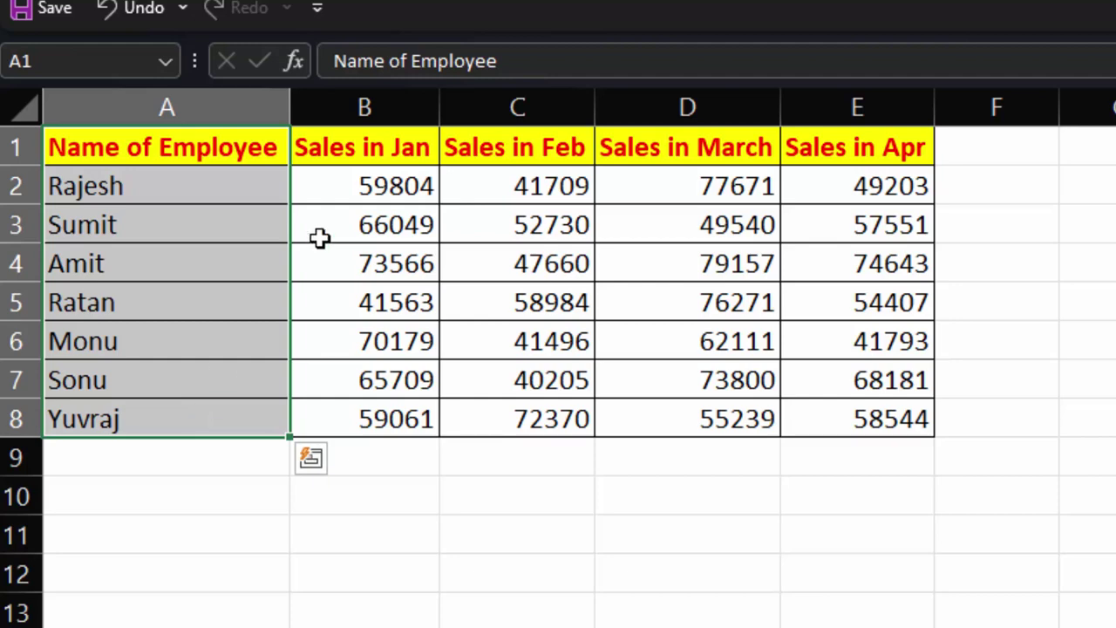
drag(412, 188, 399, 411)
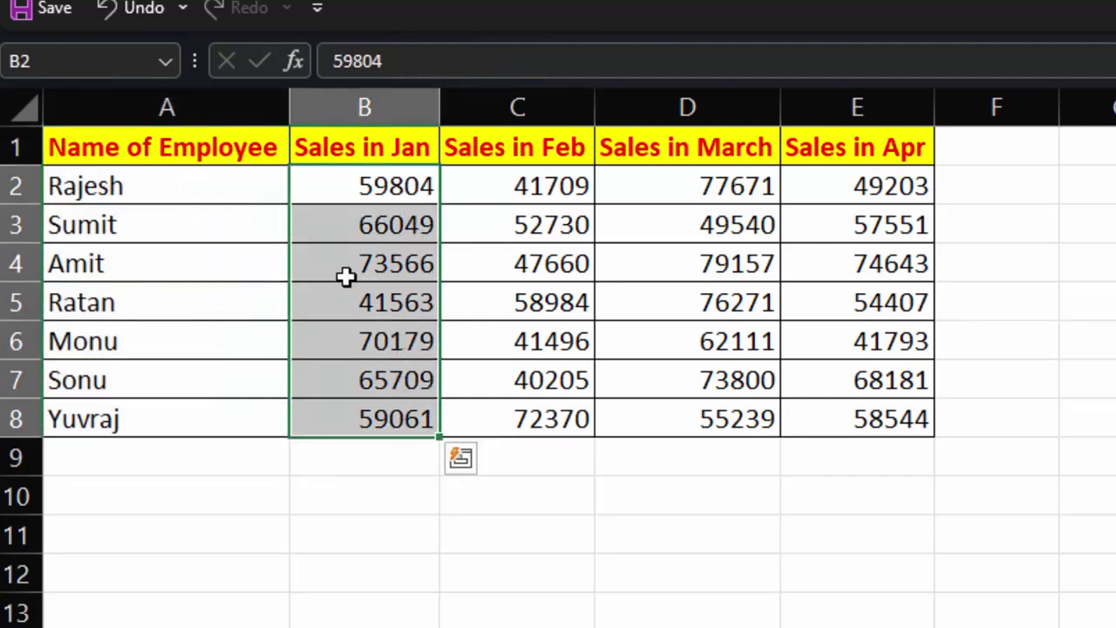
click(397, 181)
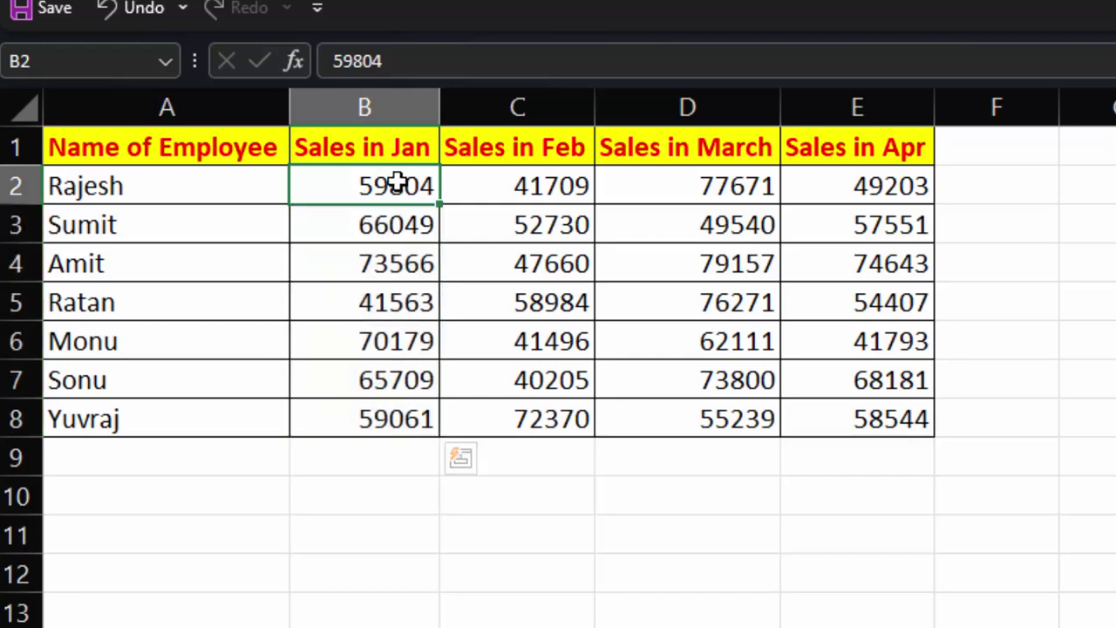
drag(397, 182, 399, 419)
click(483, 179)
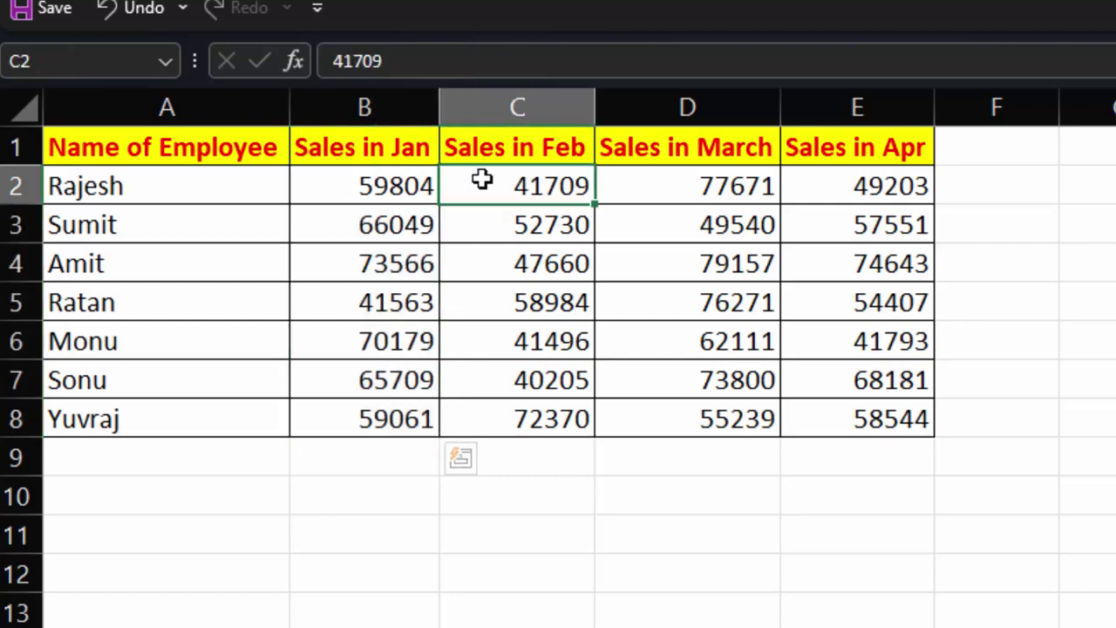
click(663, 184)
click(851, 198)
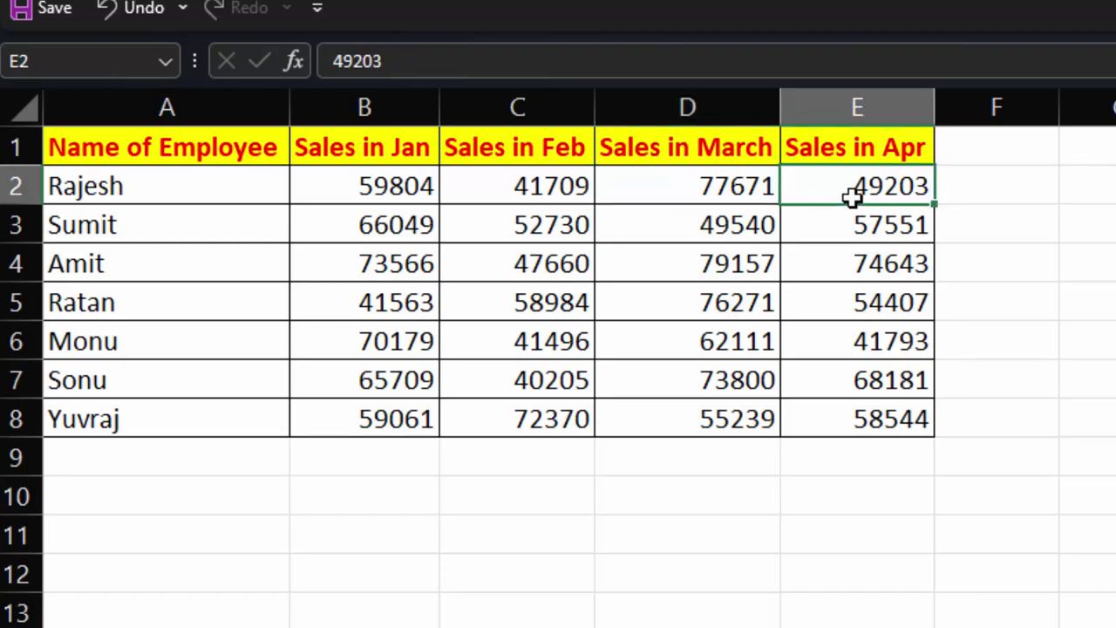
Step: Enter =B2+C2+D2+E2 in F2 to total Rajesh's four months of sales
click(951, 186)
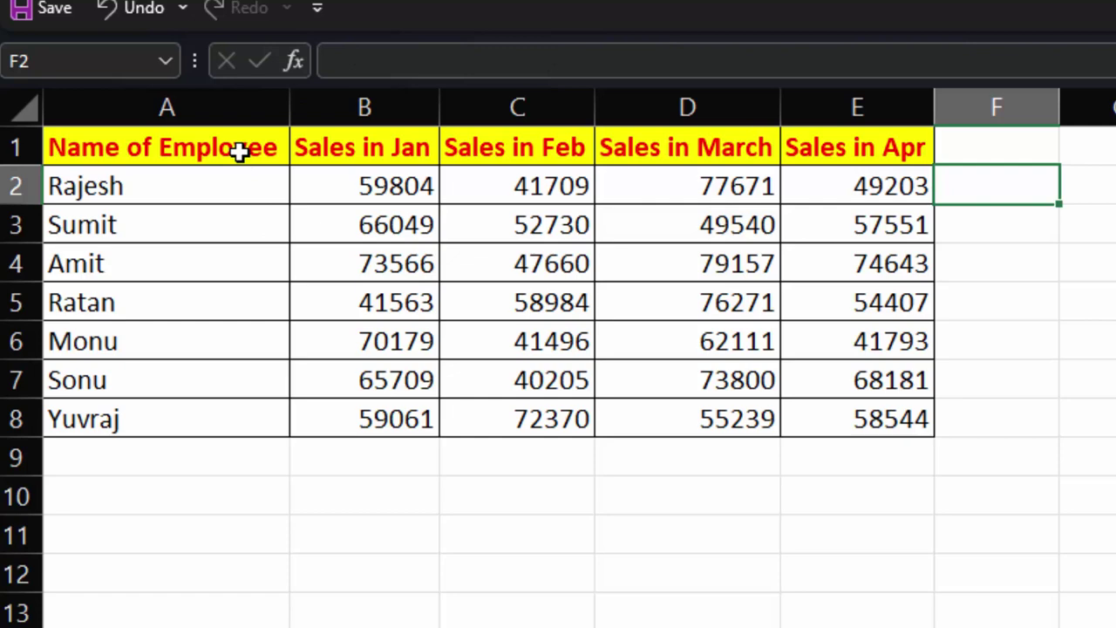
text(=)
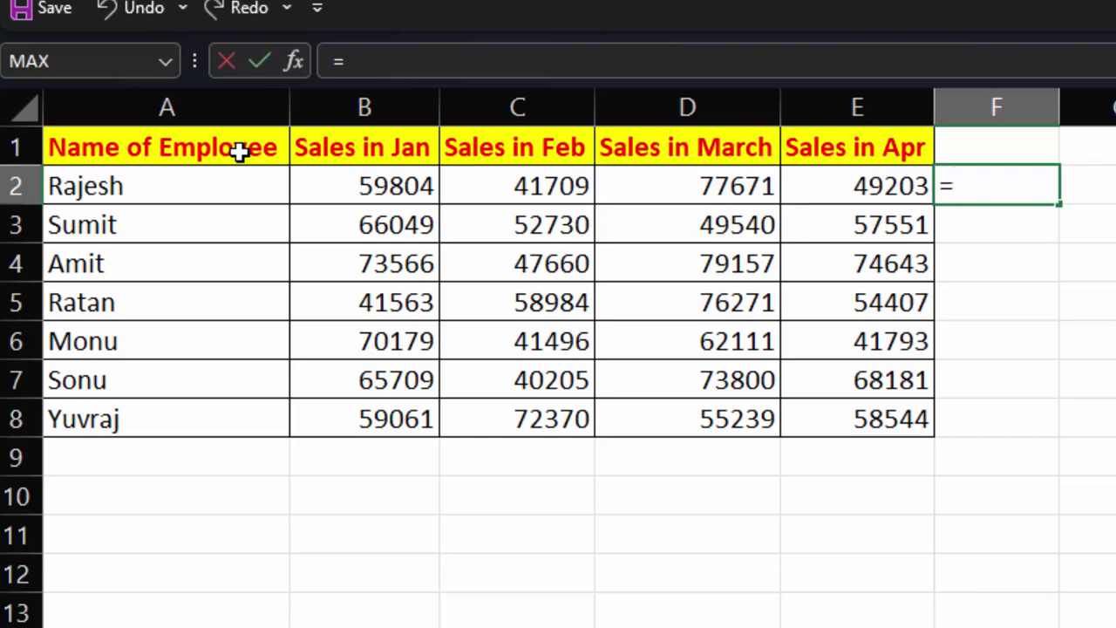
click(360, 181)
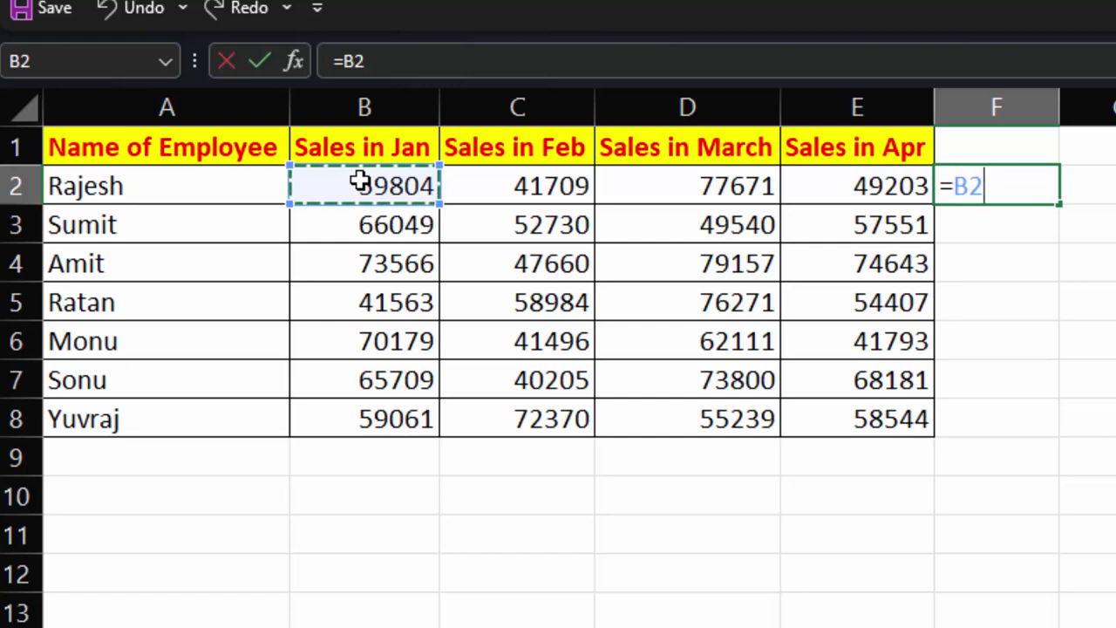
text(+)
click(465, 197)
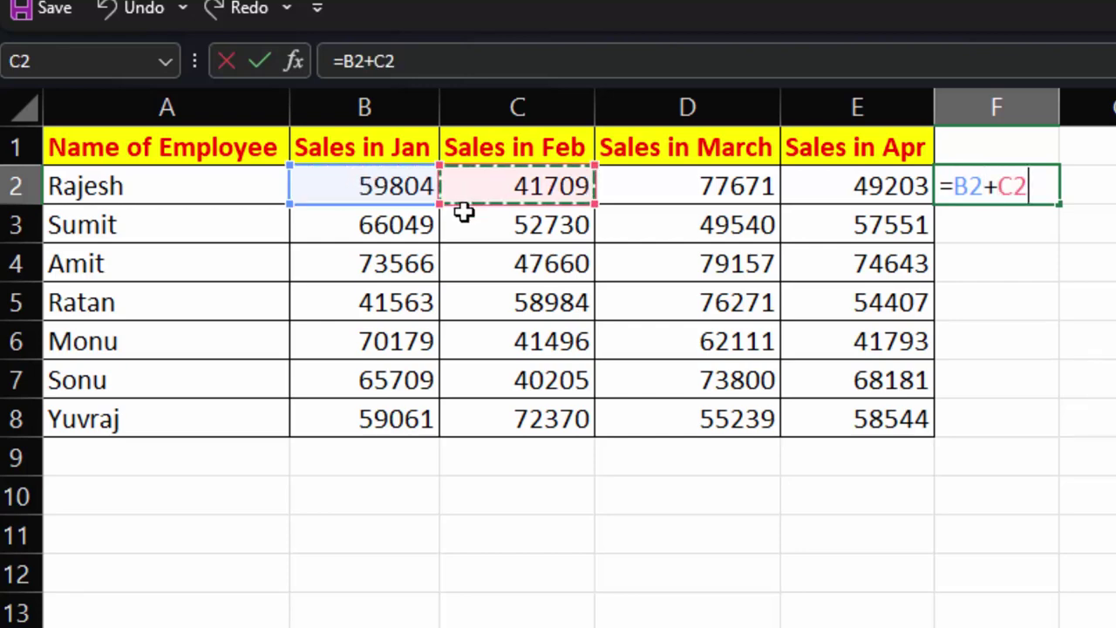
text(+)
click(737, 183)
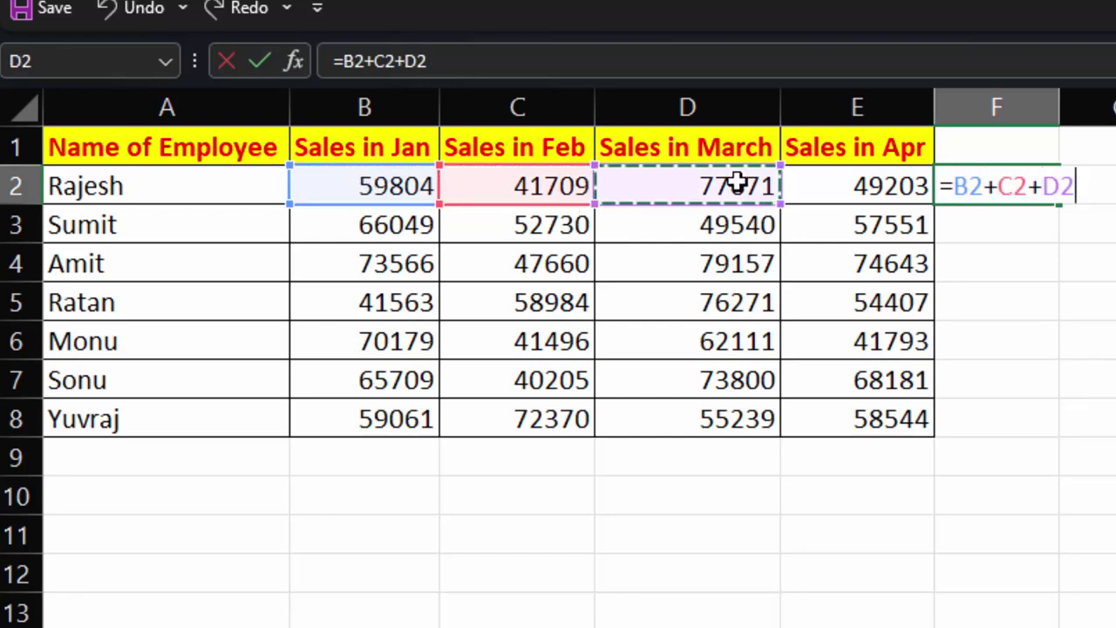
text(+)
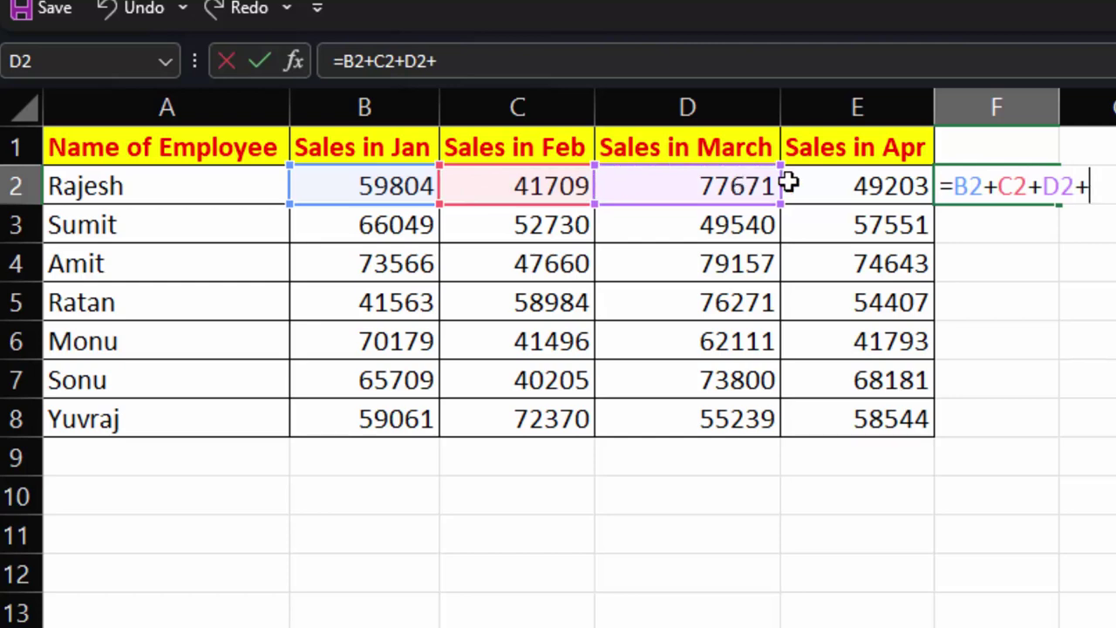
click(838, 193)
key(Return)
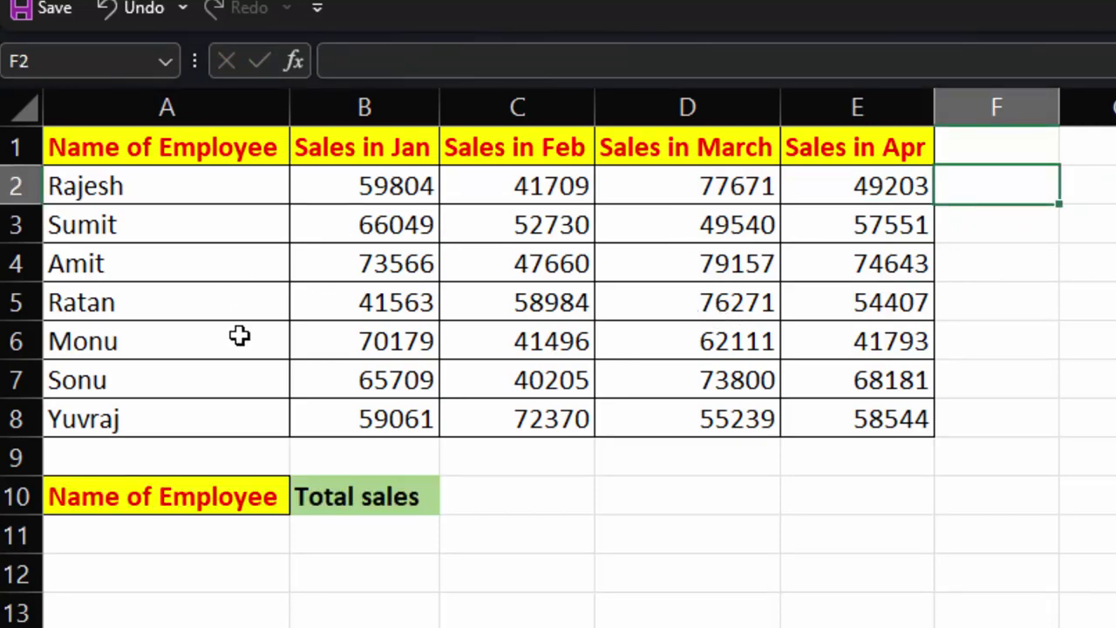
Step: Give A11 List data validation with source =$A$2:$A$8
click(212, 547)
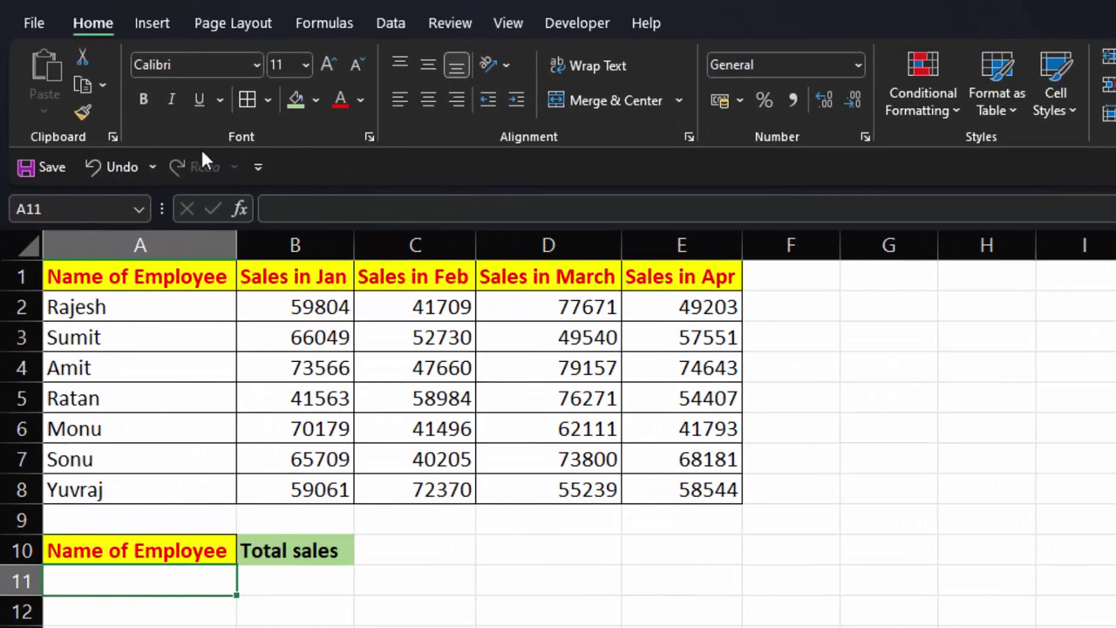
click(383, 23)
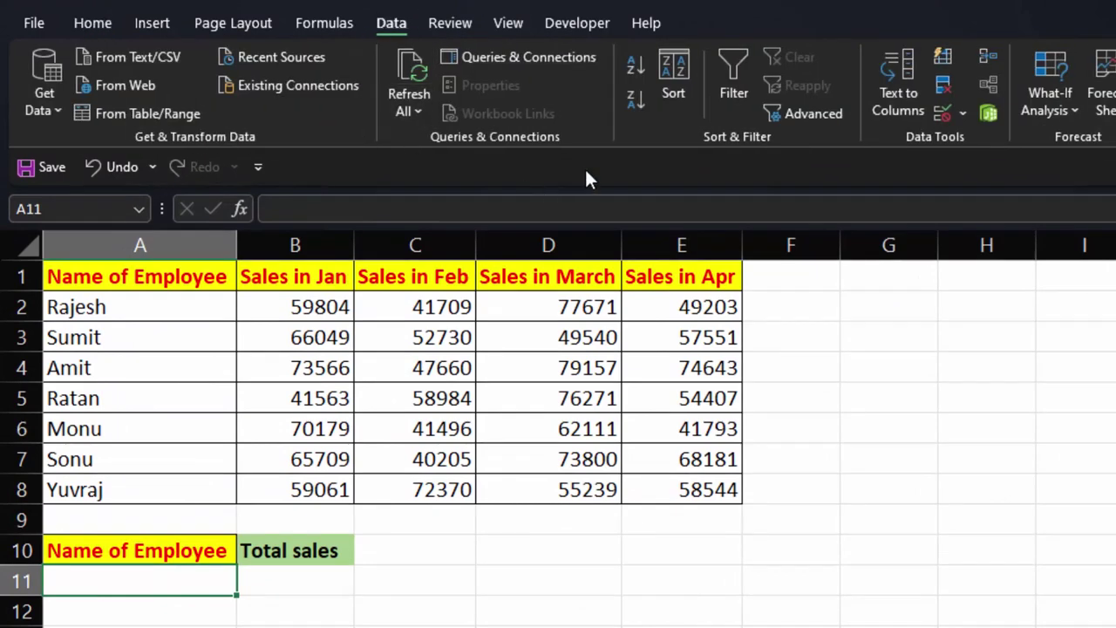
click(964, 112)
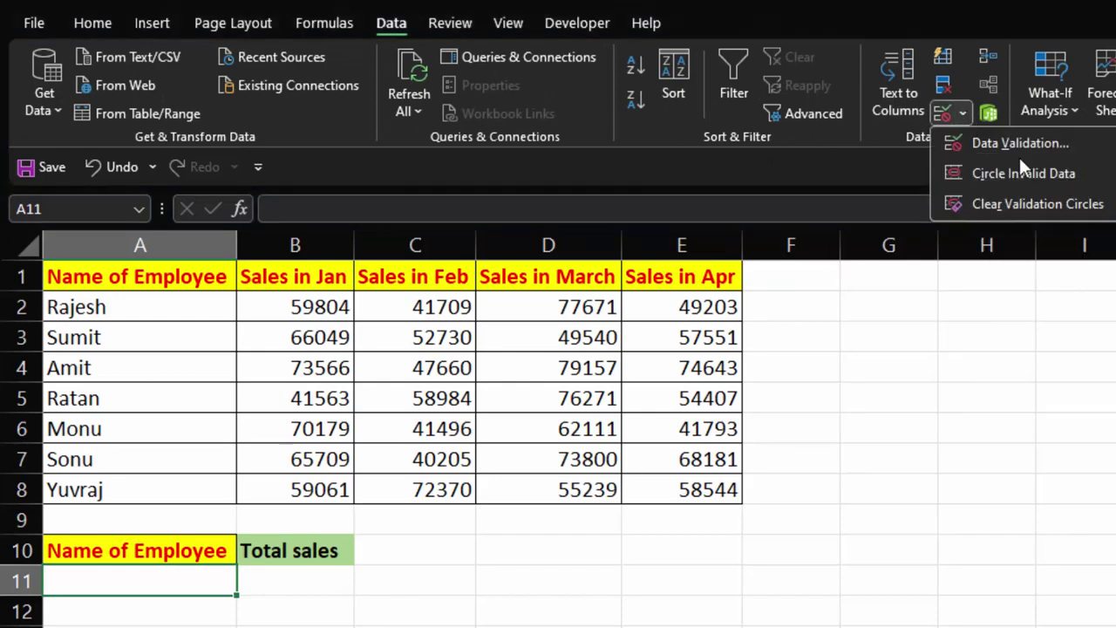
click(1056, 143)
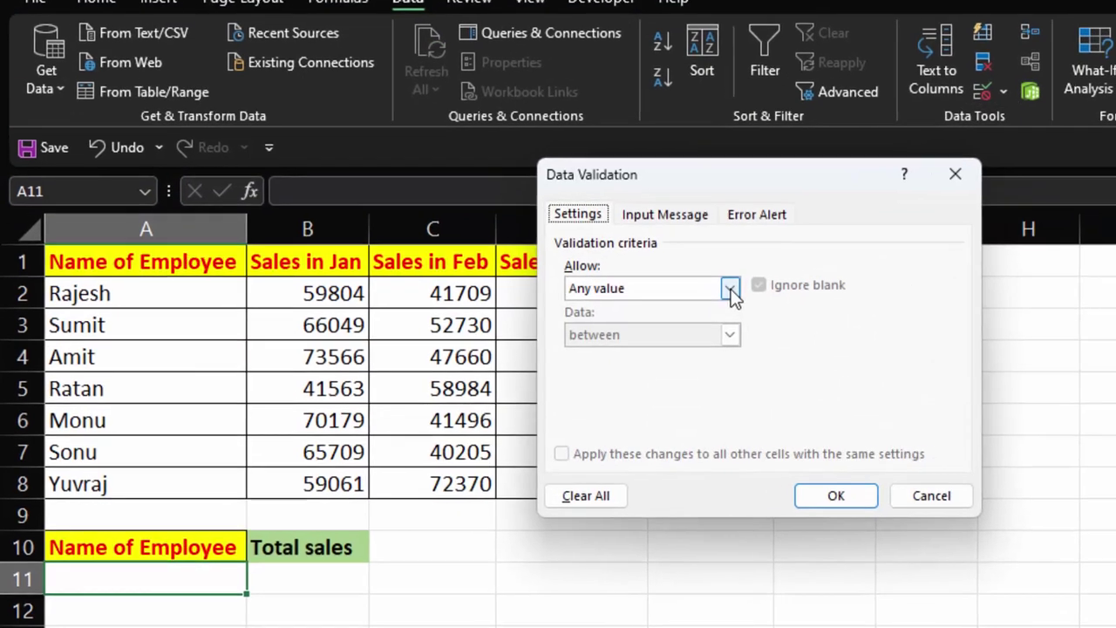
click(731, 295)
click(645, 351)
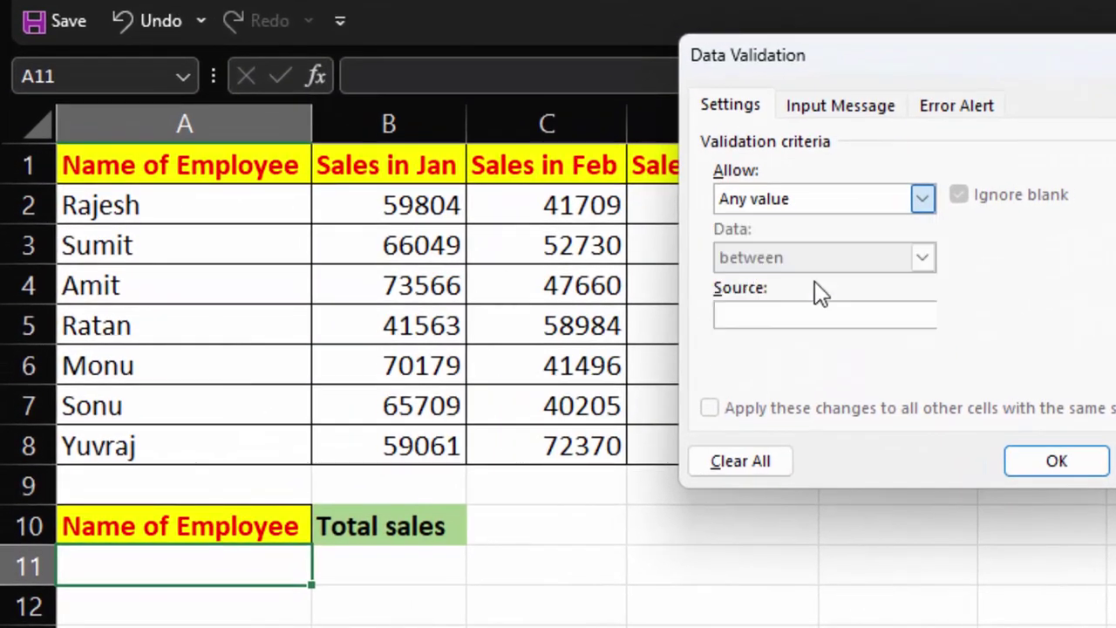
click(782, 307)
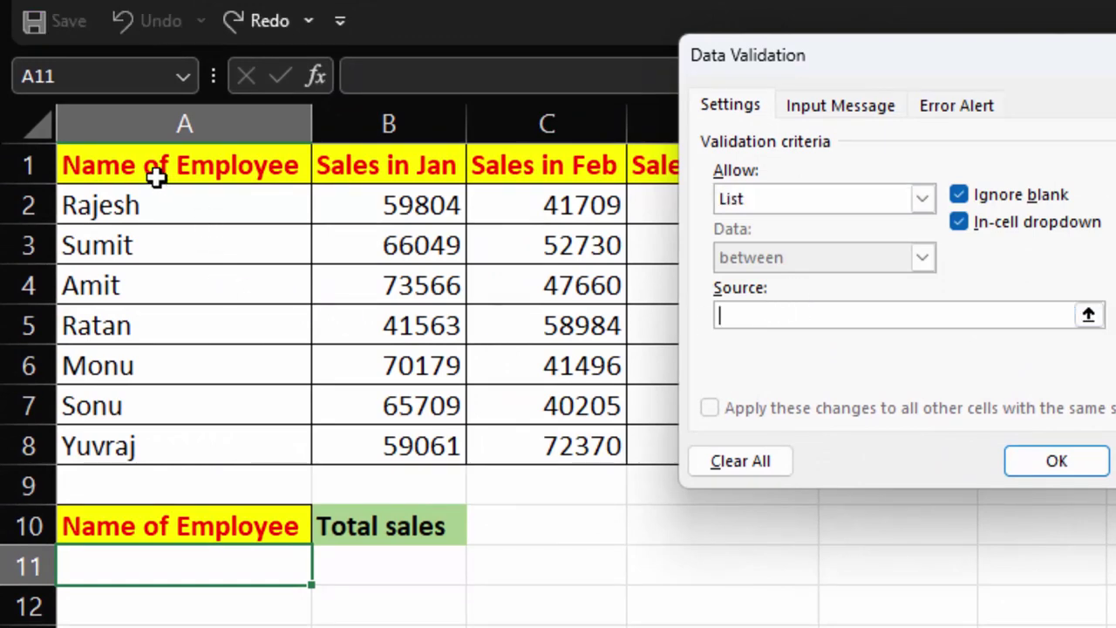
drag(154, 194, 155, 446)
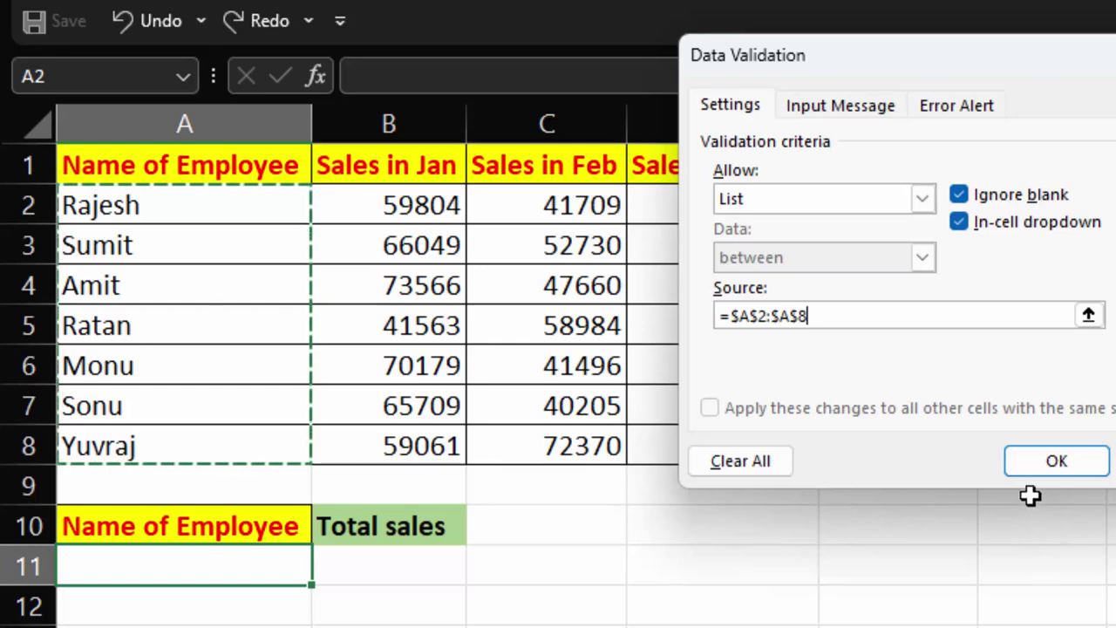
click(1051, 465)
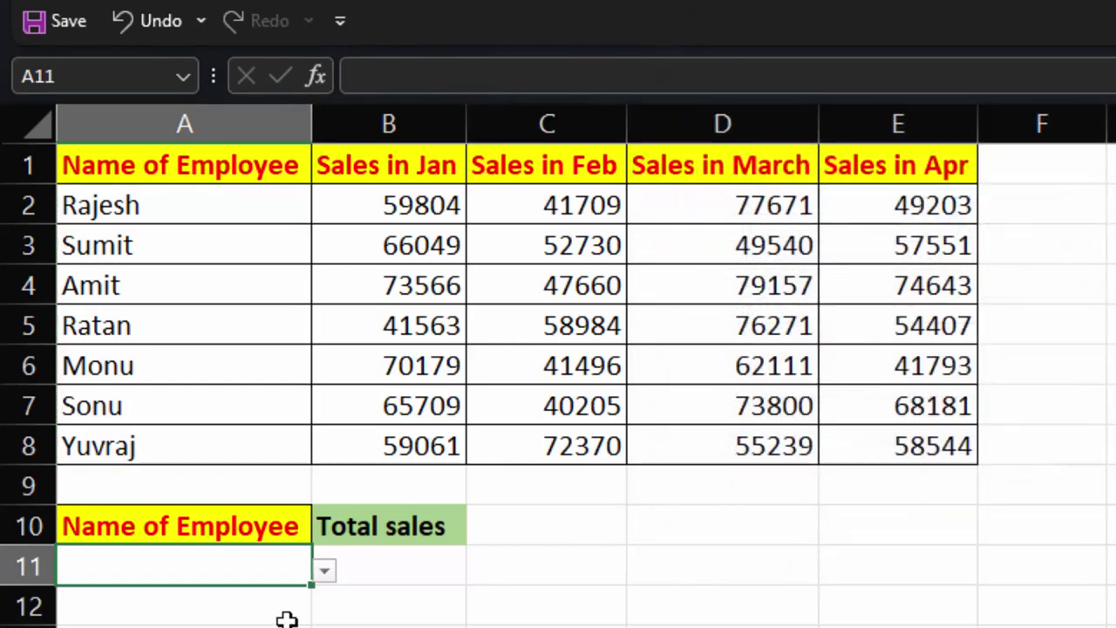
Step: Pick Amit from the new A11 dropdown and move to B11
click(324, 570)
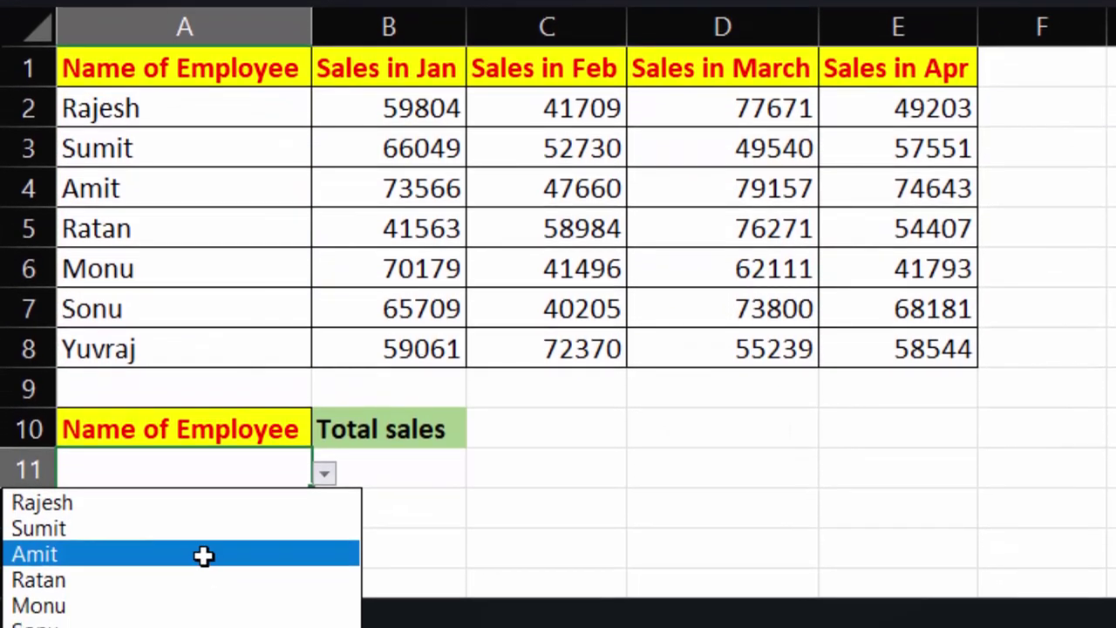
click(200, 566)
click(394, 471)
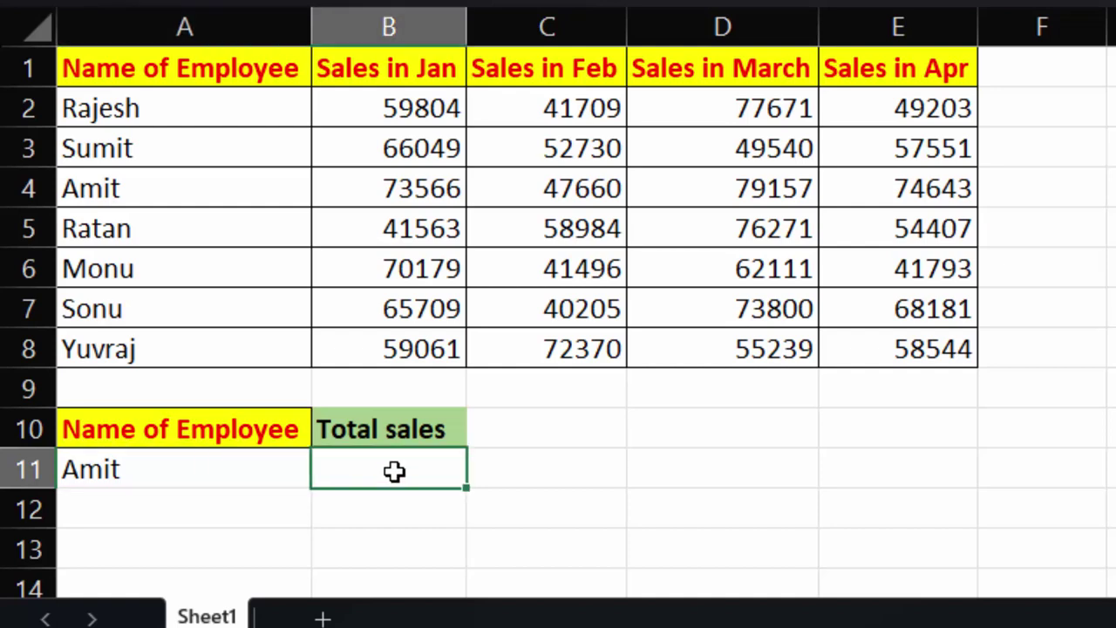
Step: Start an XLOOKUP in B11 using A11 as lookup value and absolute lookup range $A$2:$A$8
text(=x)
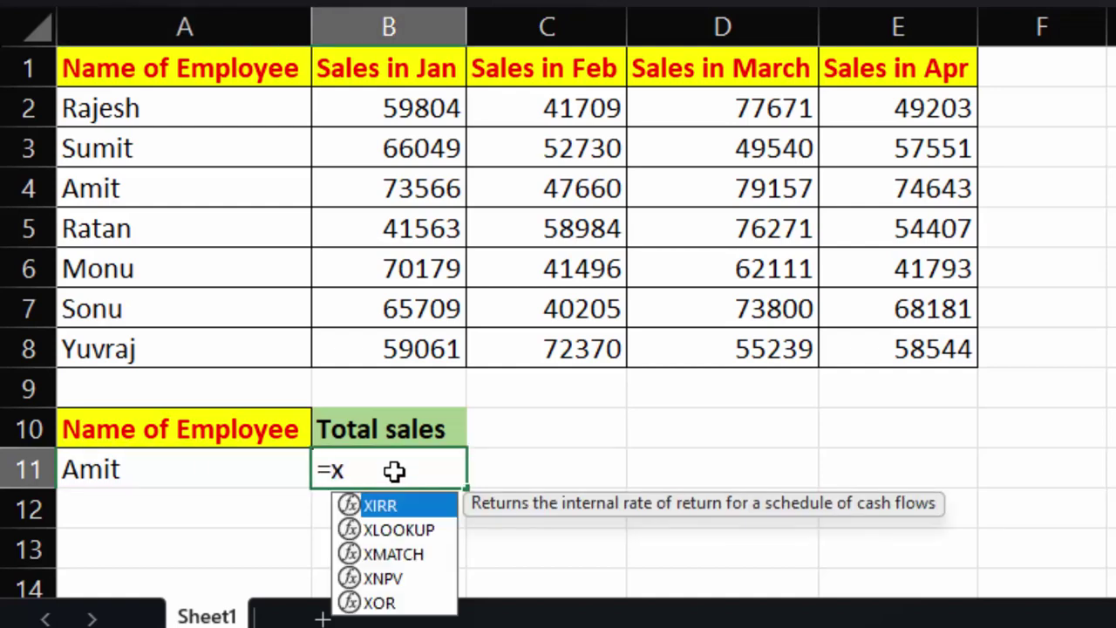
text(loo)
key(Tab)
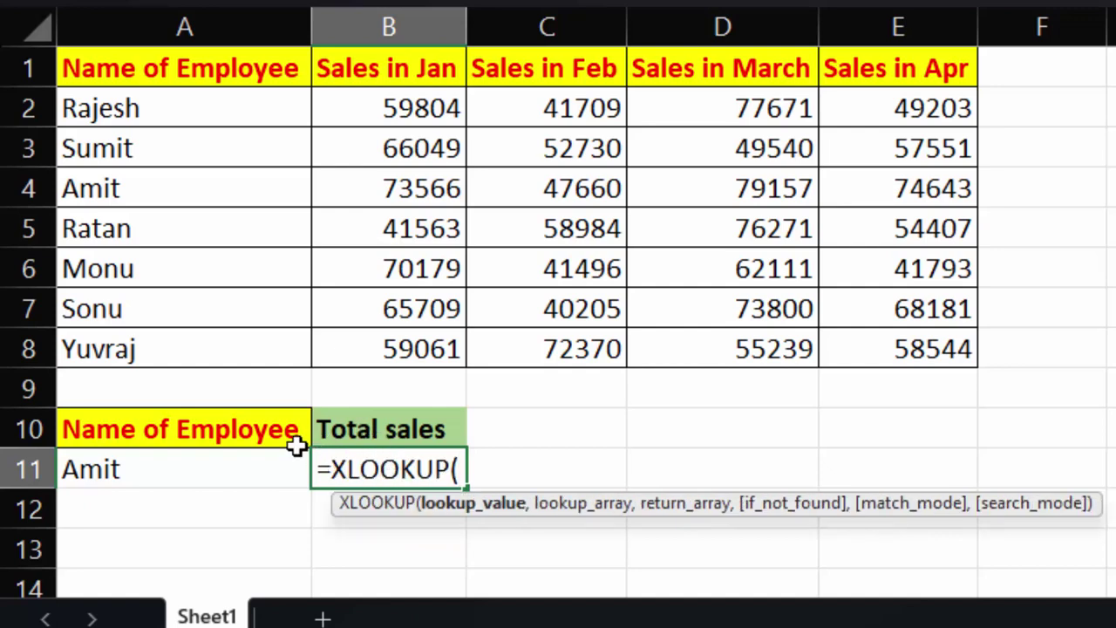
click(177, 470)
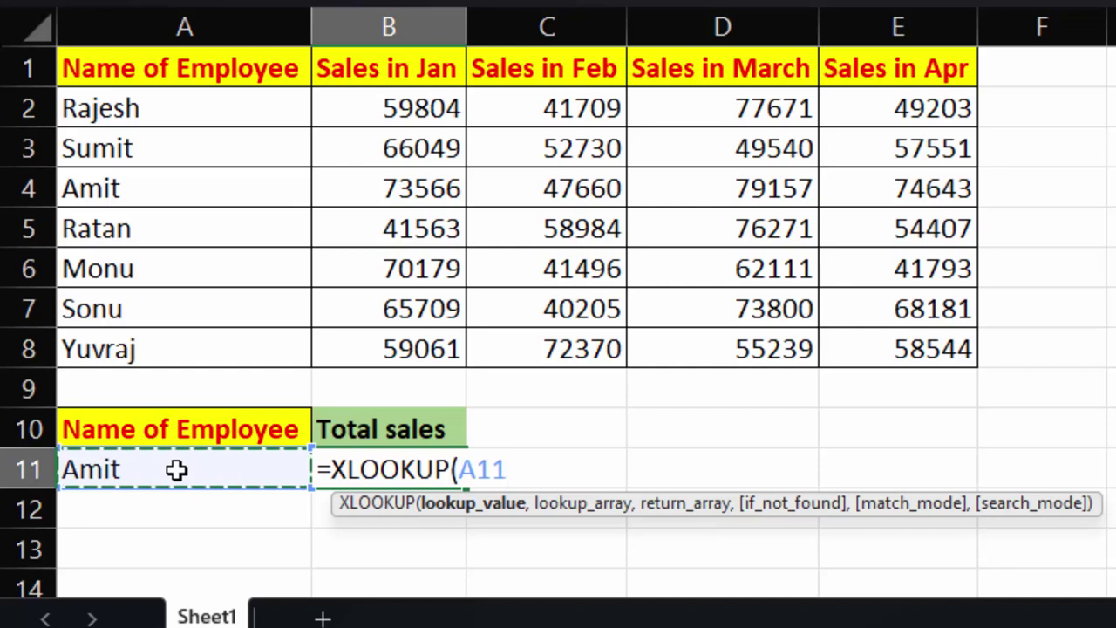
text(,)
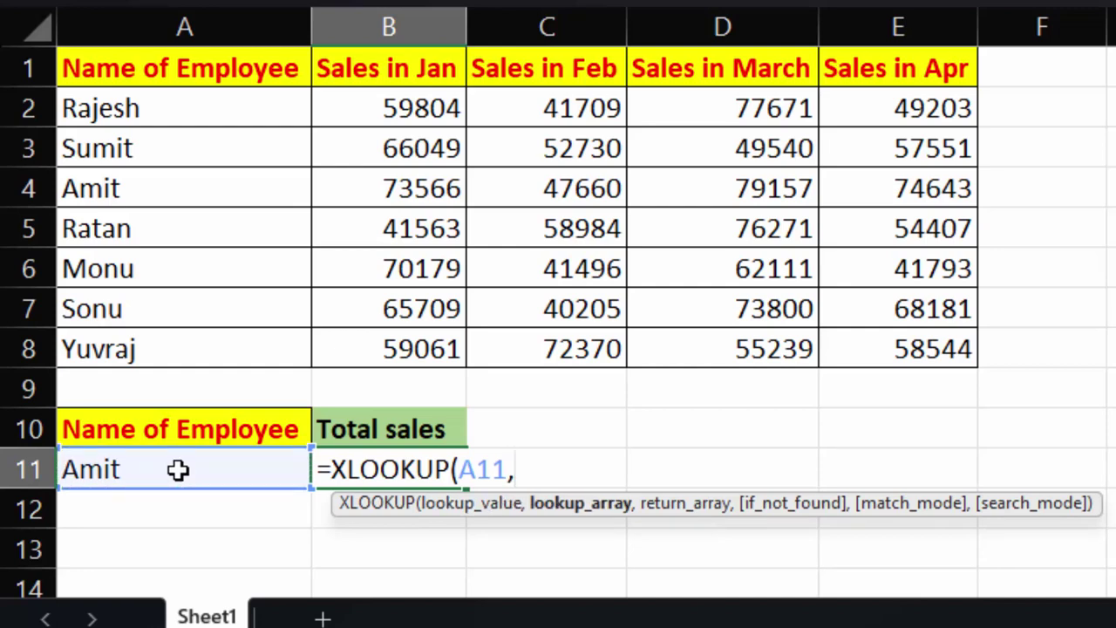
click(168, 111)
drag(168, 111, 177, 352)
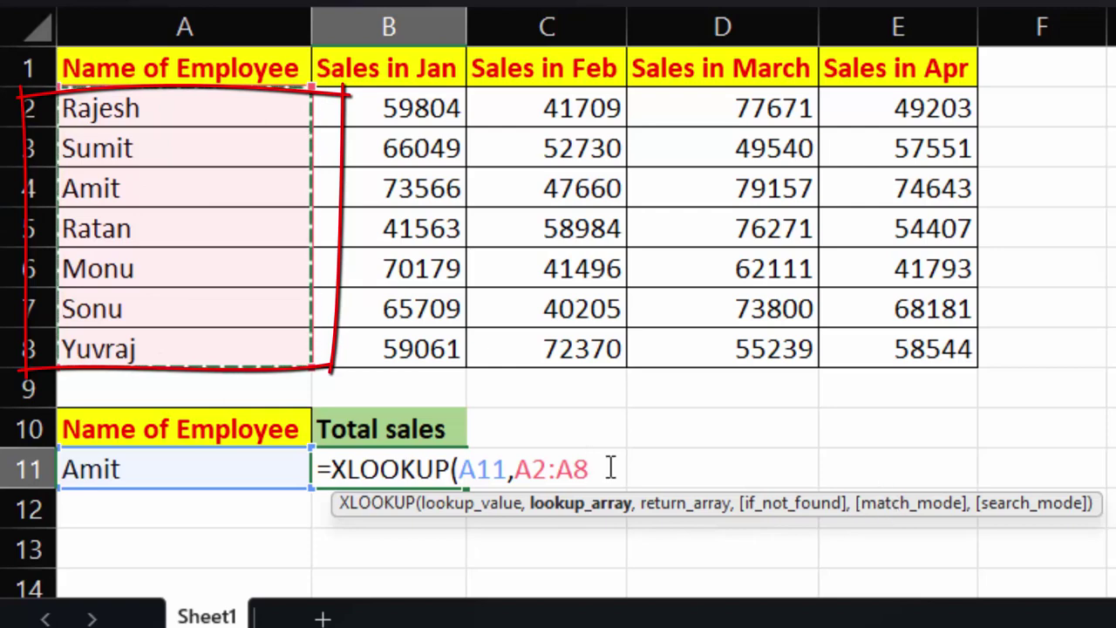
drag(590, 469, 517, 469)
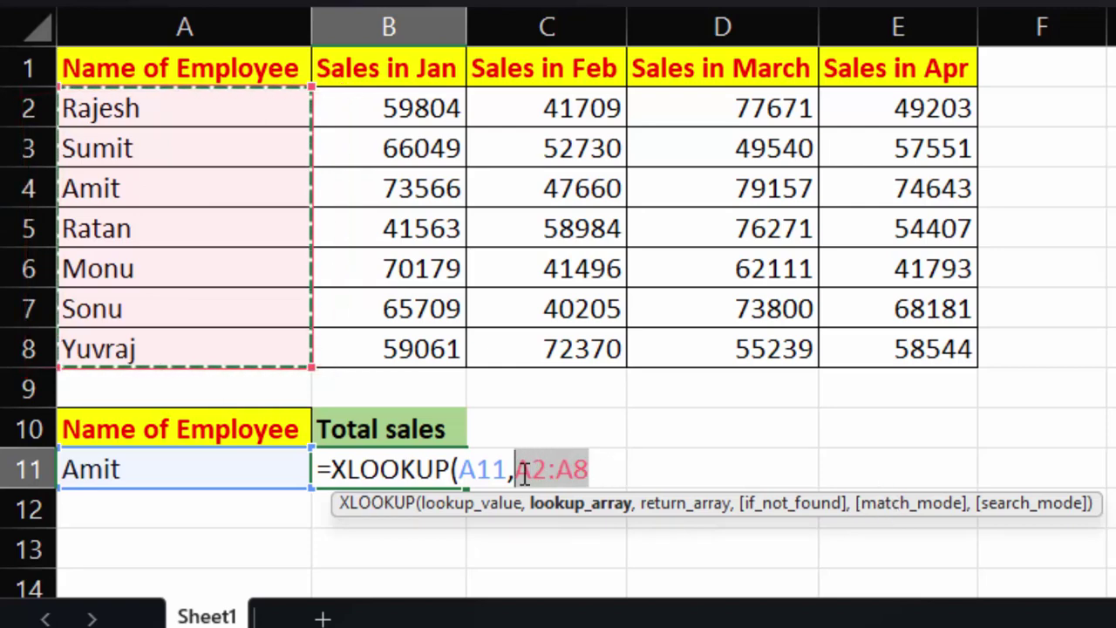
key(F4)
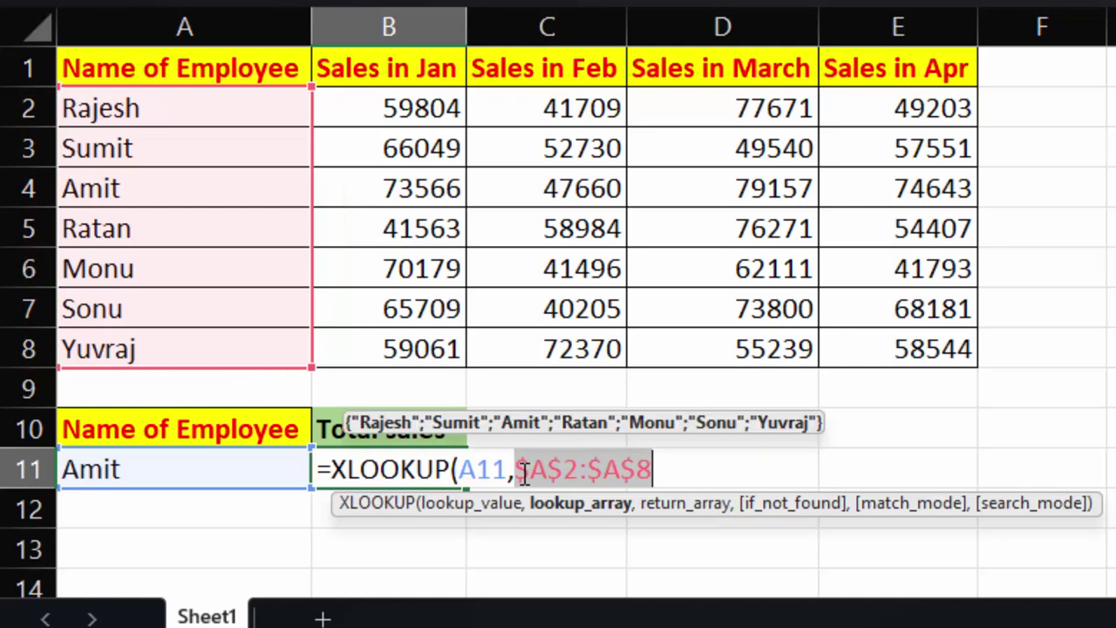
click(663, 470)
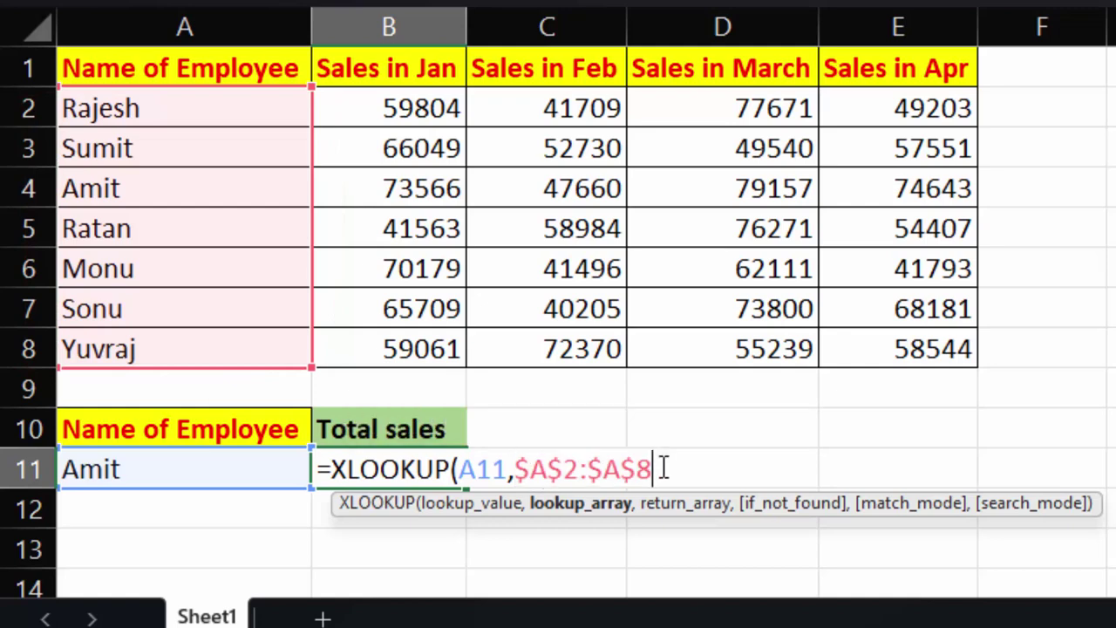
text(,)
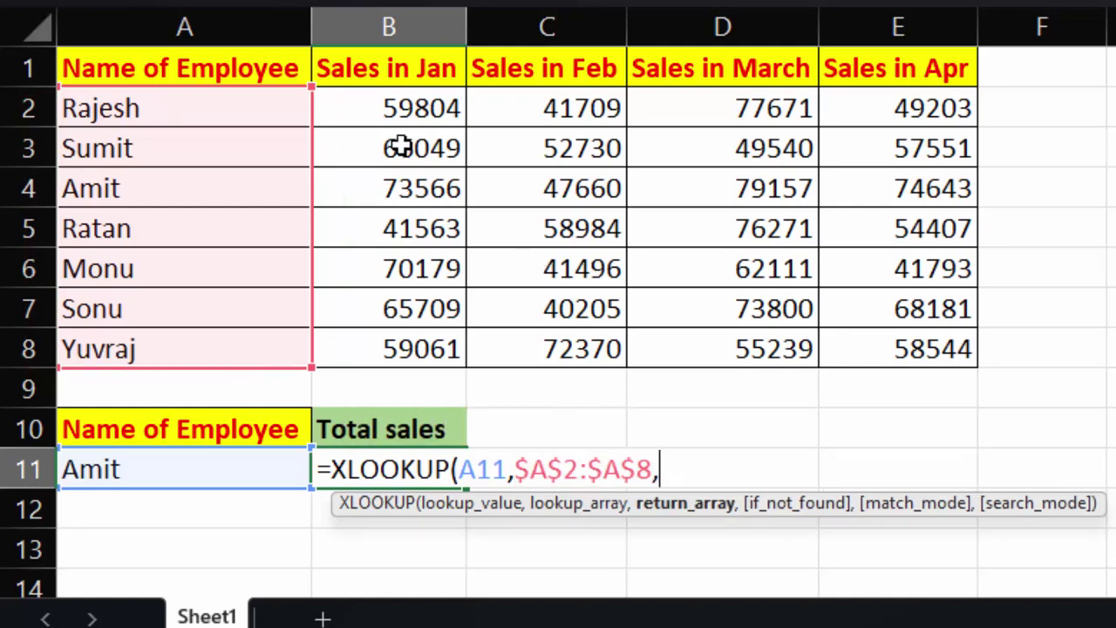
Step: Add B2:B8+C2:C8+D2:D8+E2:E8 as the XLOOKUP return array
drag(399, 107, 397, 342)
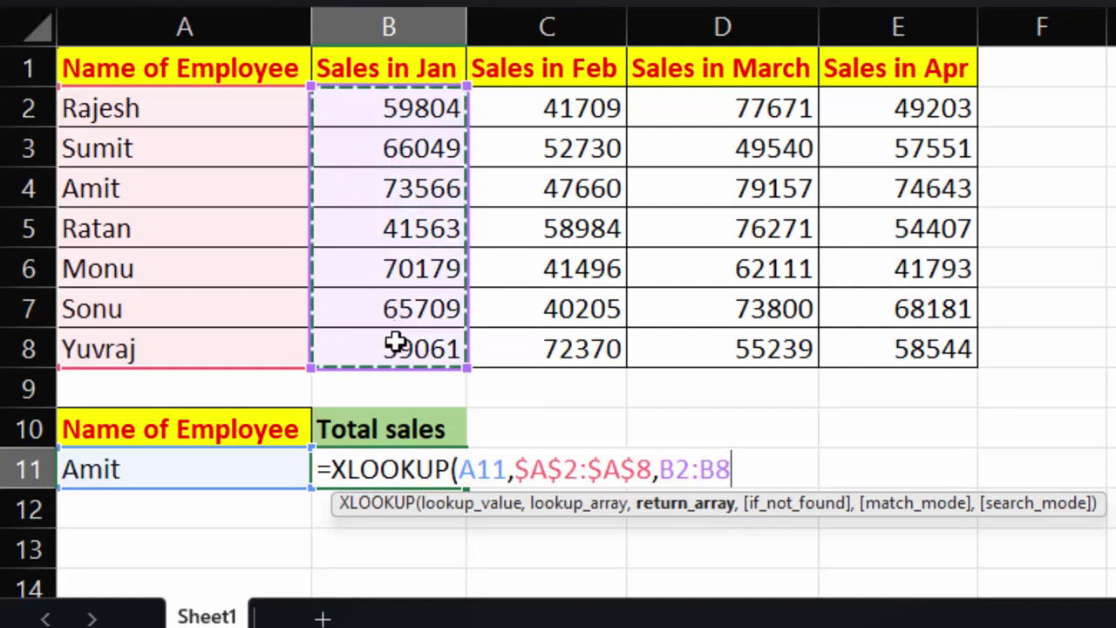
text(+)
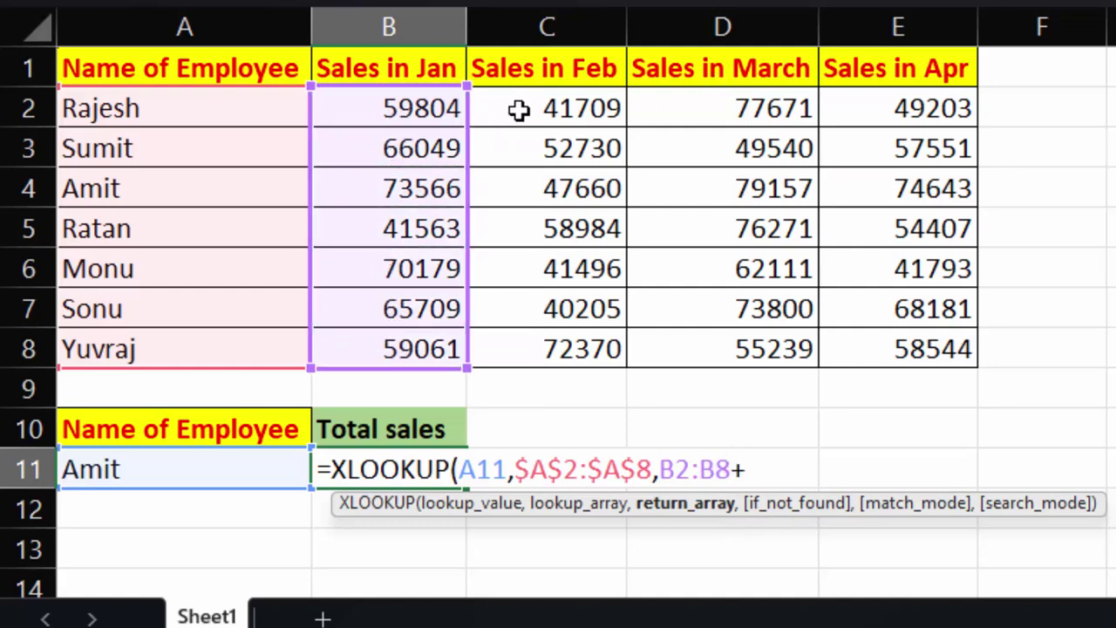
drag(515, 108, 533, 332)
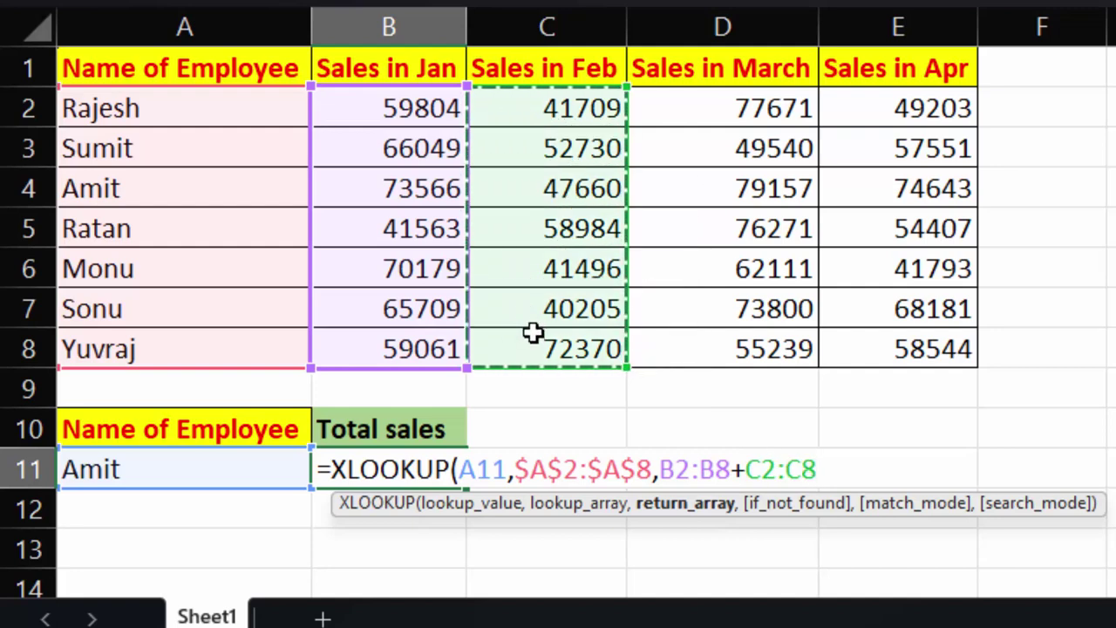
text(+)
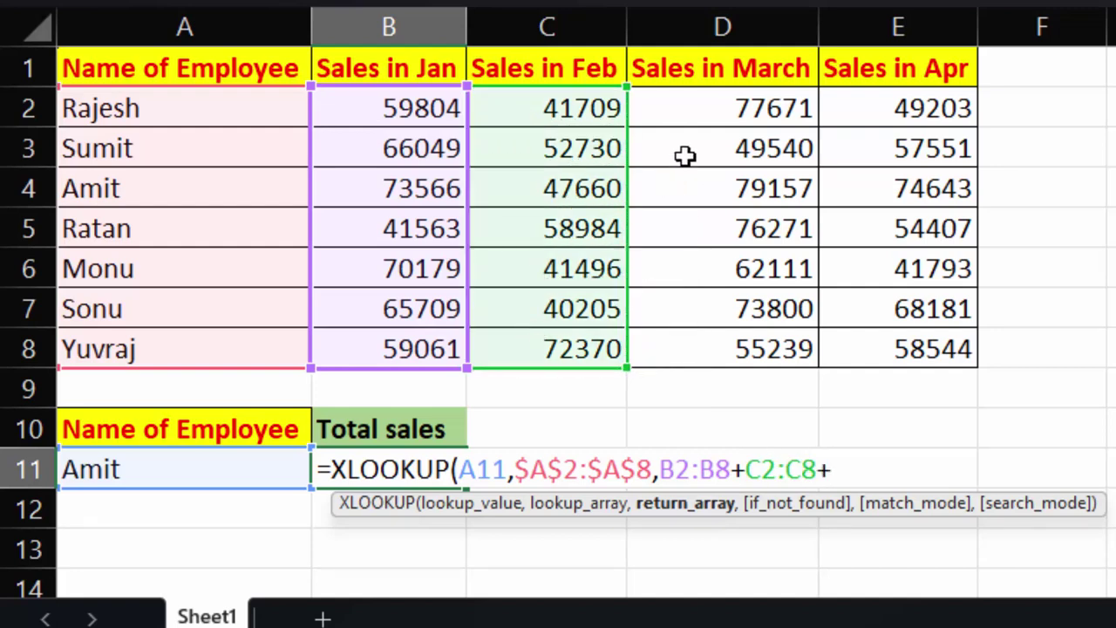
drag(695, 120, 705, 346)
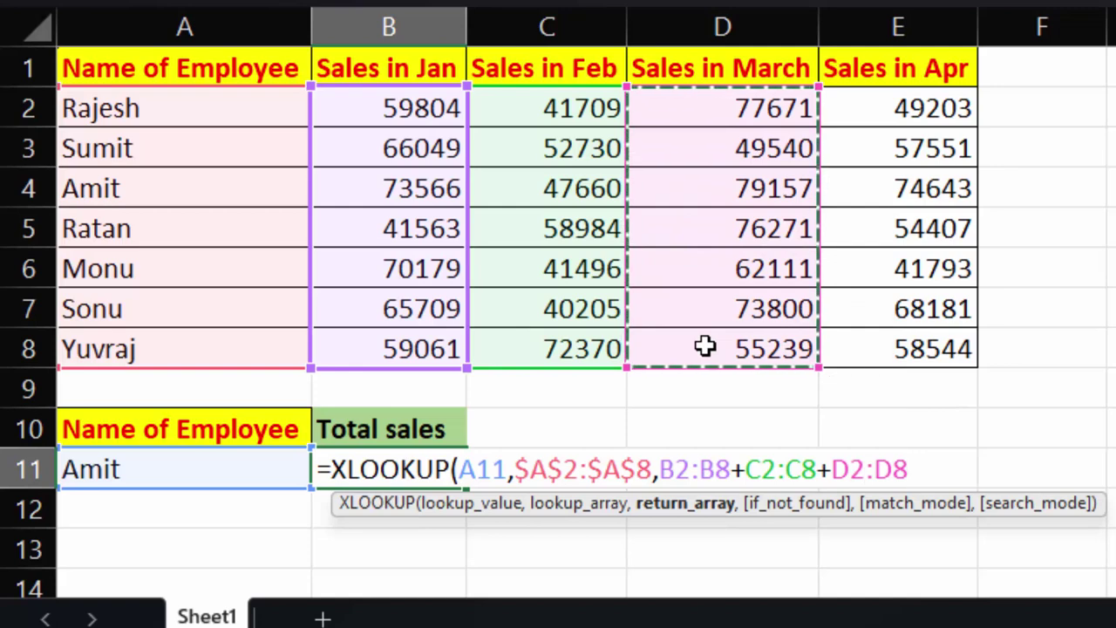
text(+)
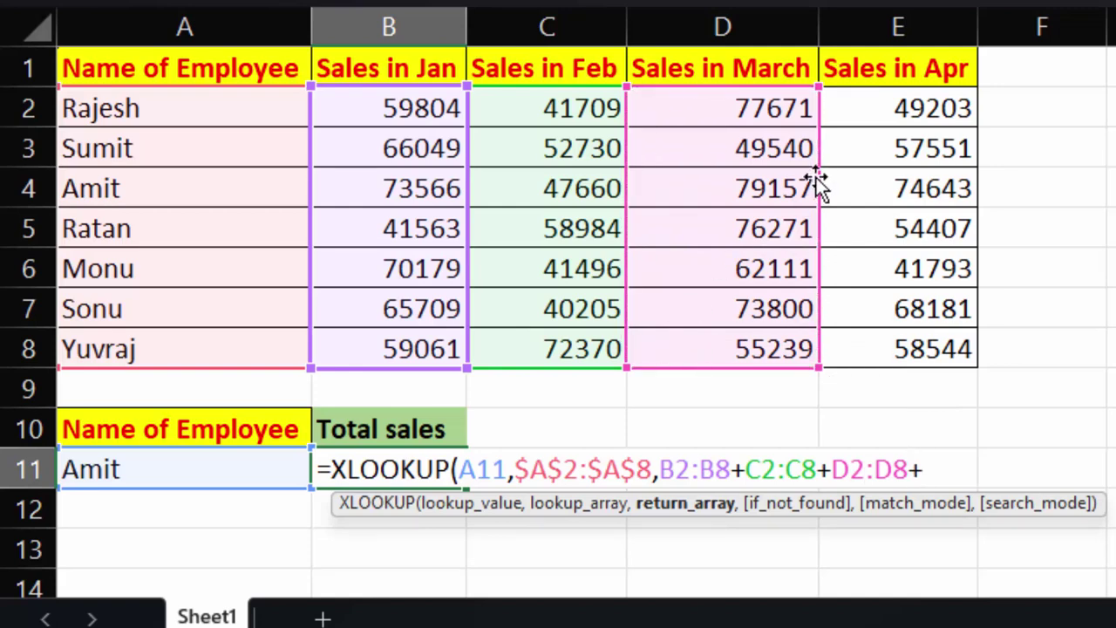
drag(889, 109, 898, 353)
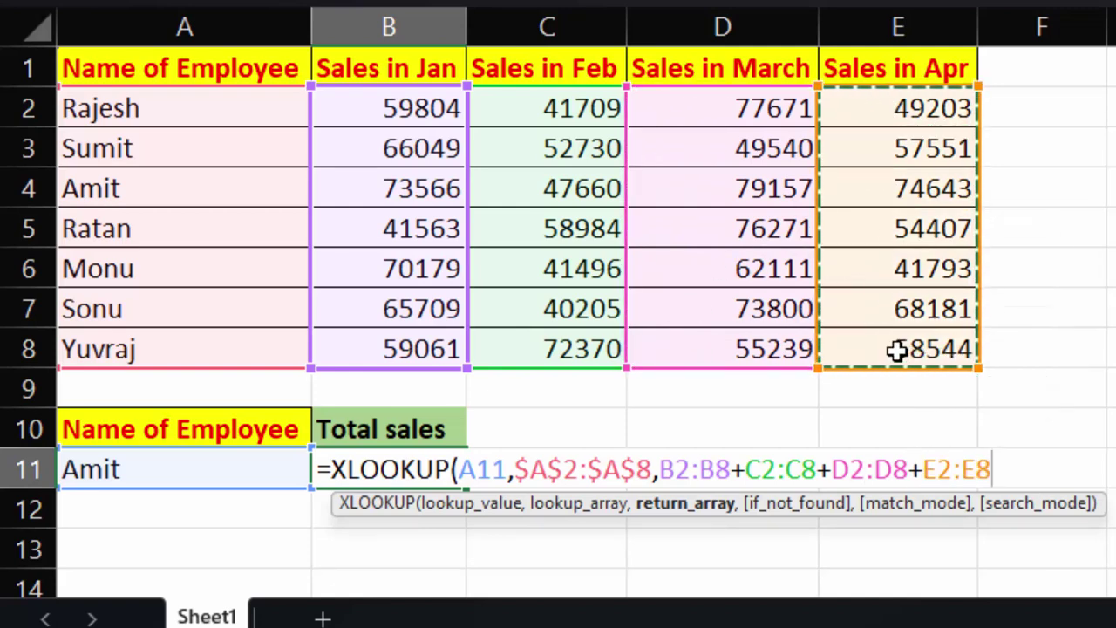
Step: Close and commit the B11 XLOOKUP, then switch A11 to Rajesh, giving 228387
text())
key(Return)
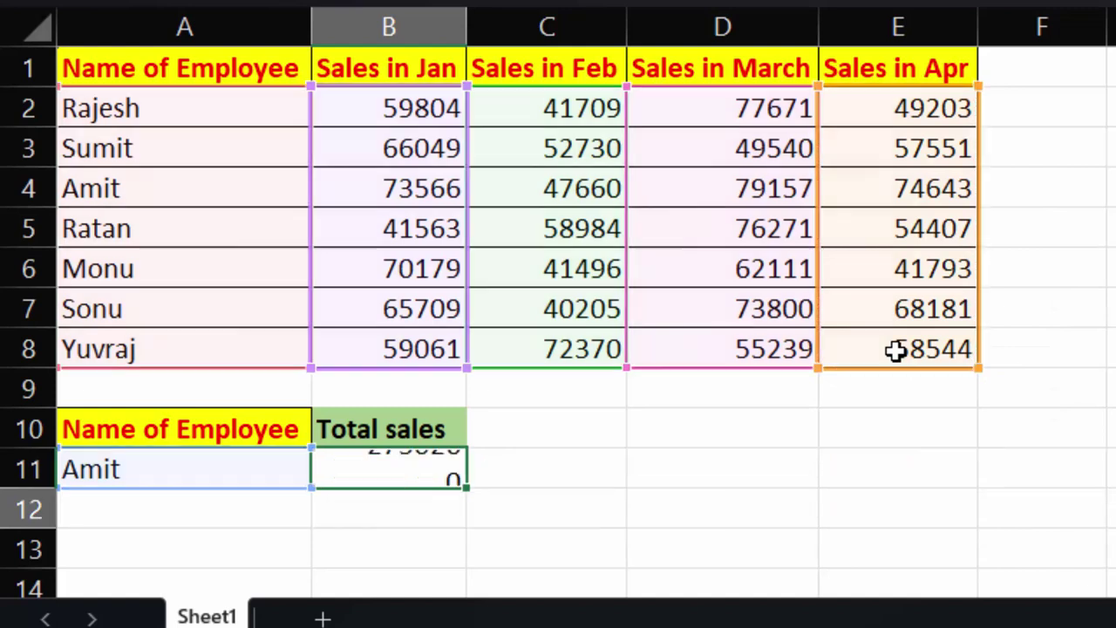
click(174, 485)
click(360, 462)
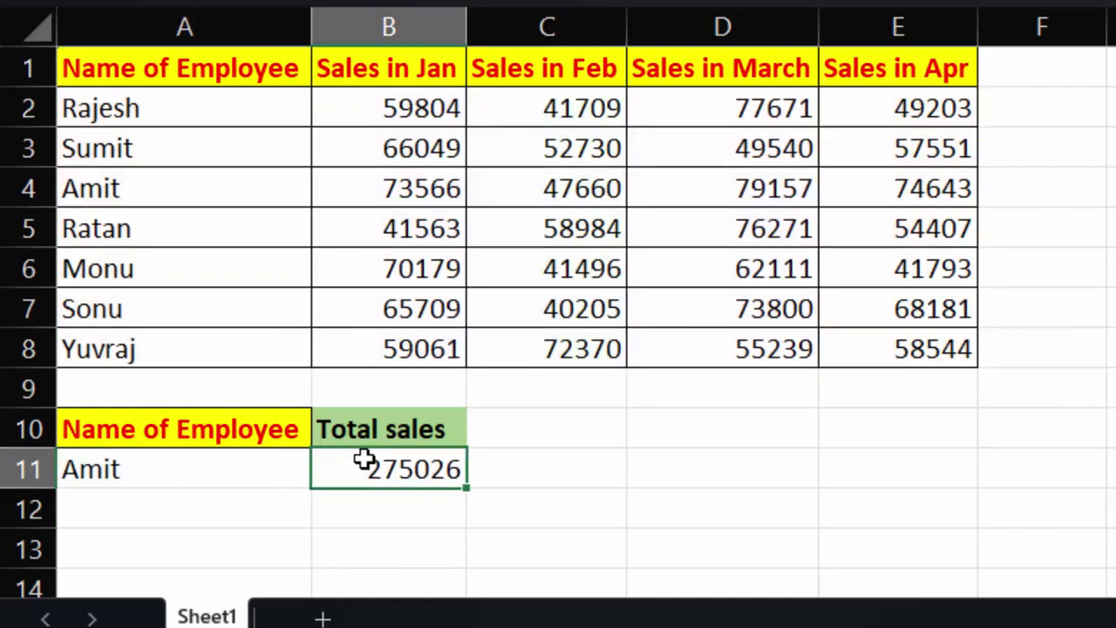
click(264, 457)
click(328, 473)
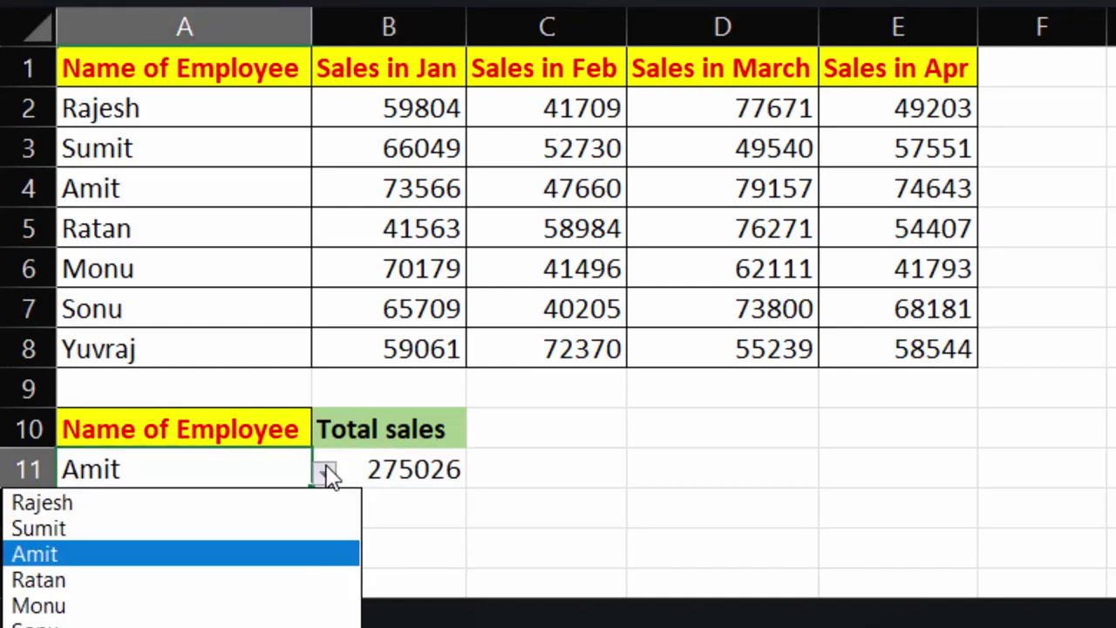
click(202, 512)
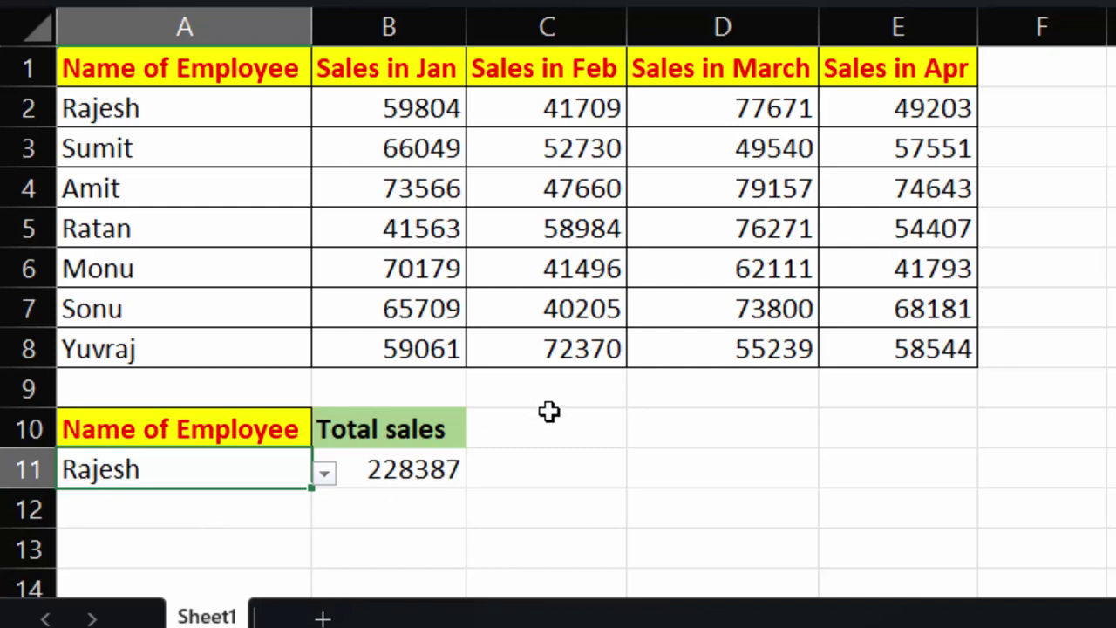
click(1019, 100)
text(=)
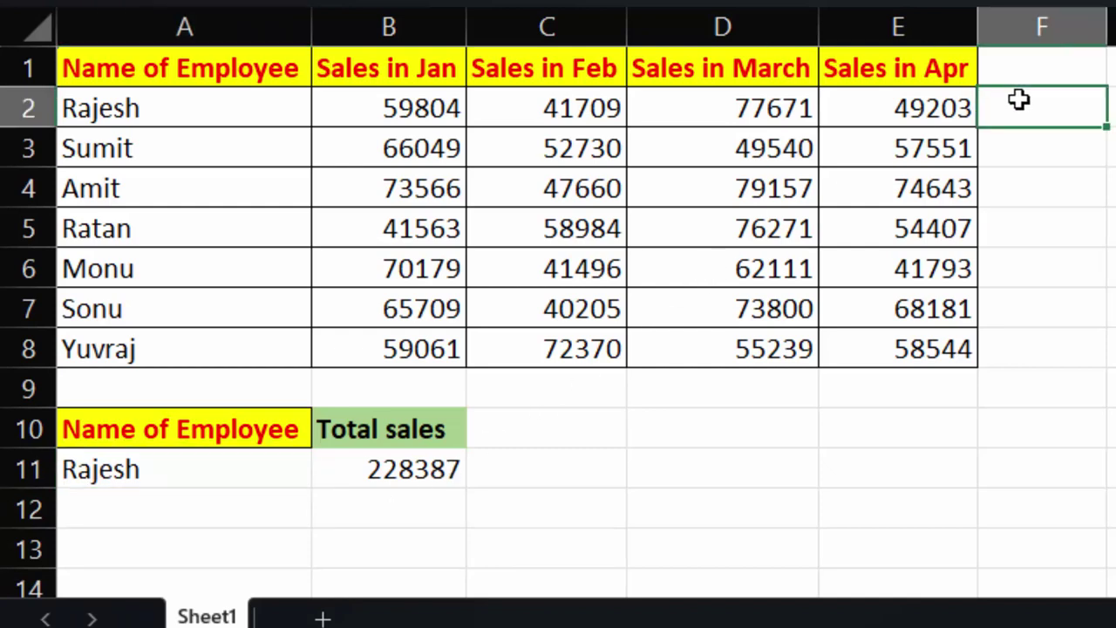
Step: Complete =B2+C2+D2+E2 in F2, giving Rajesh's total of 228387
click(429, 120)
text(+)
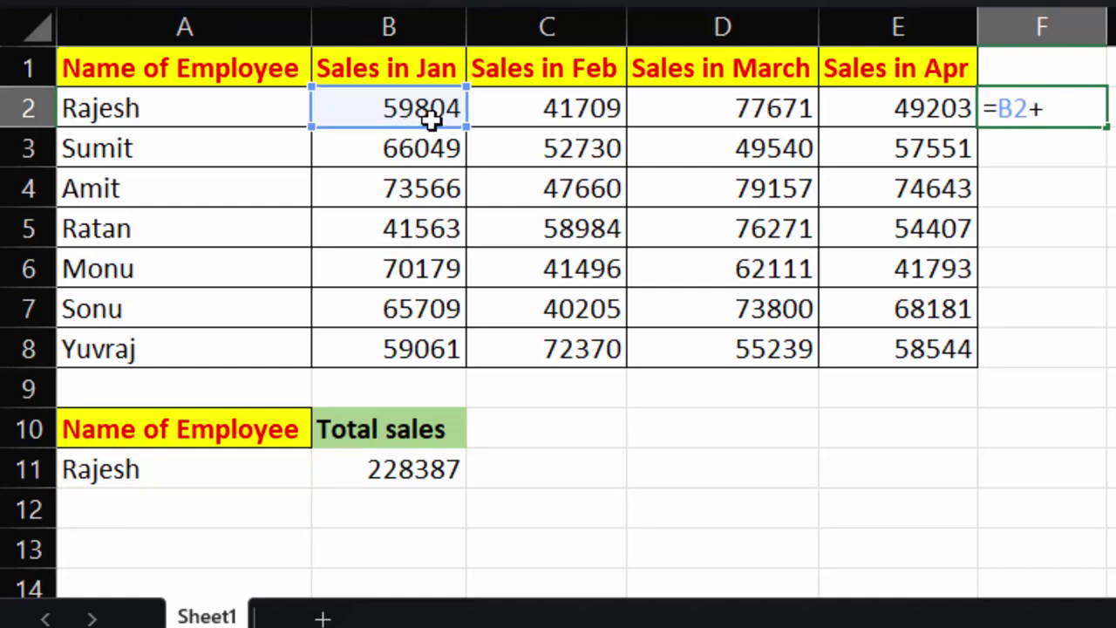
click(558, 109)
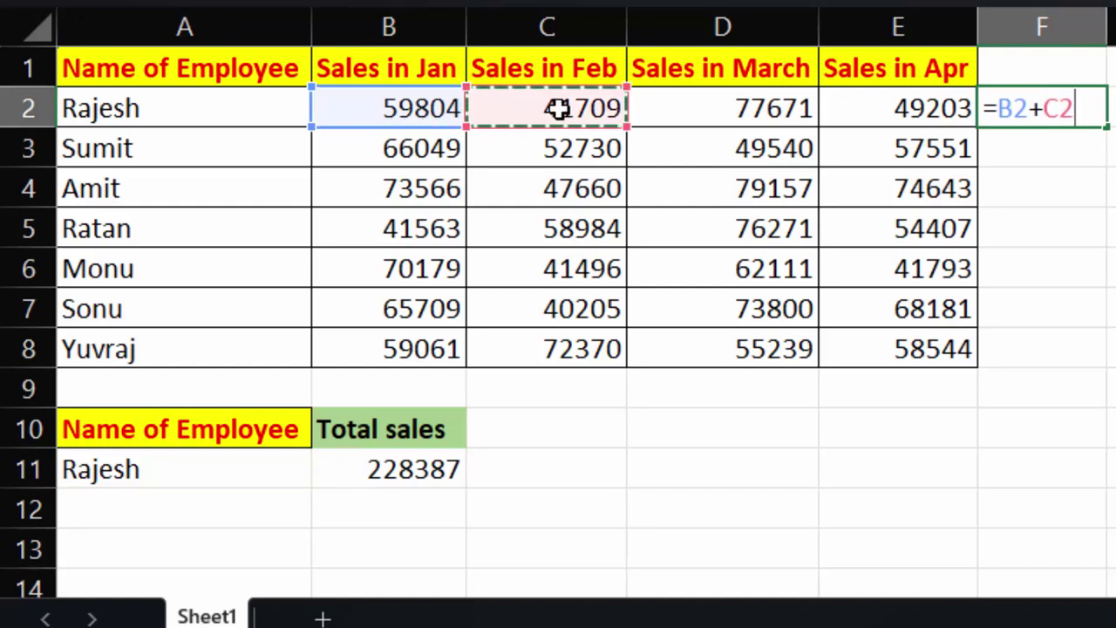
text(+)
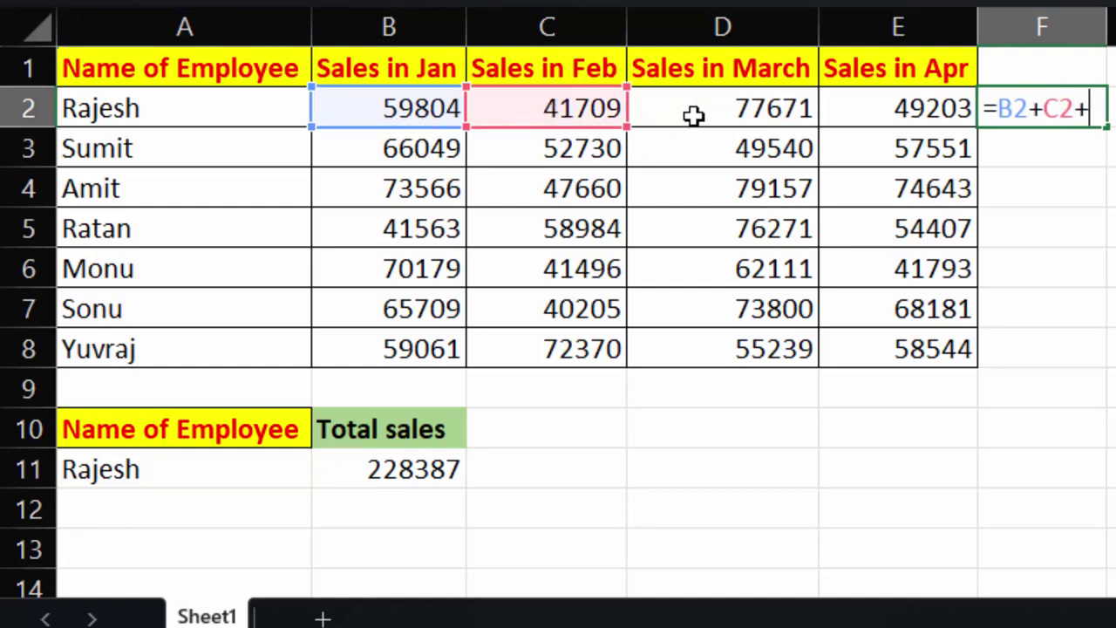
click(694, 116)
text(+)
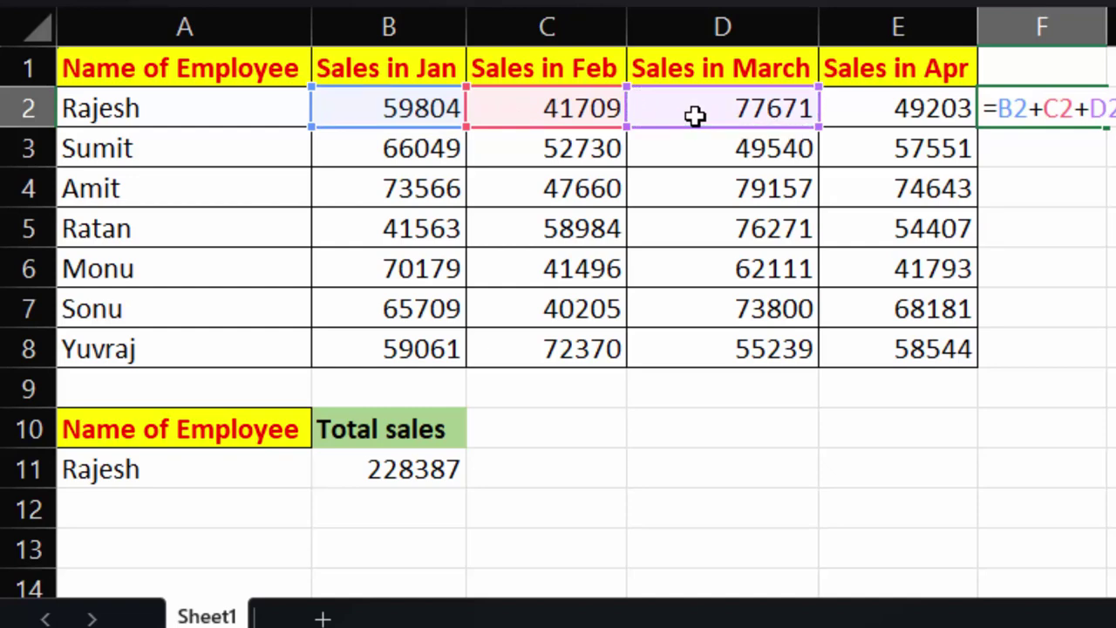
click(946, 109)
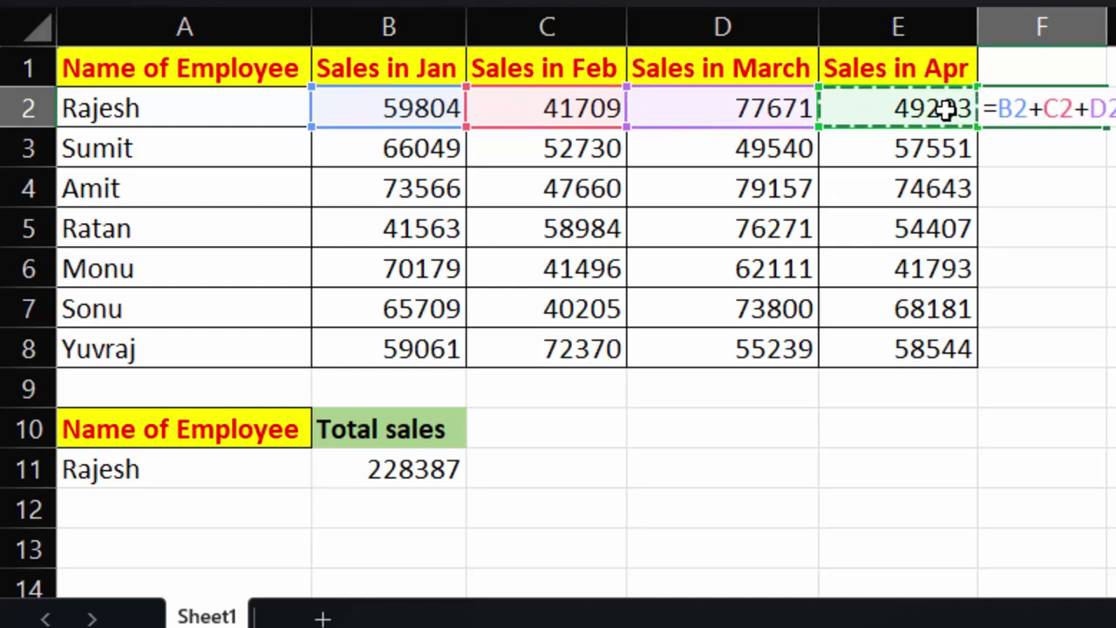
key(Return)
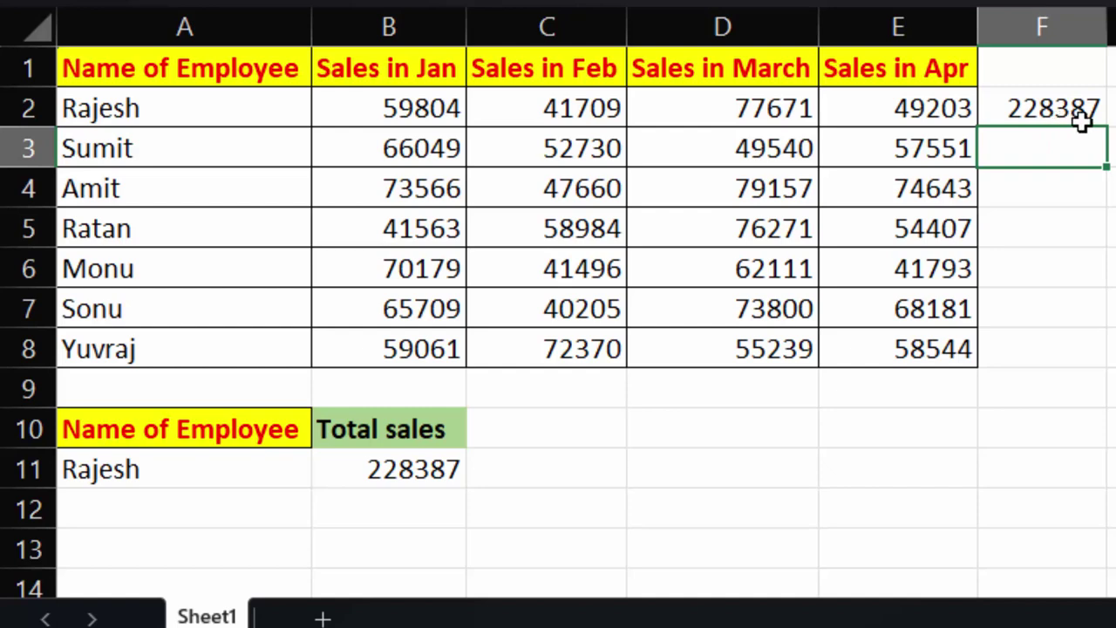
key(Up)
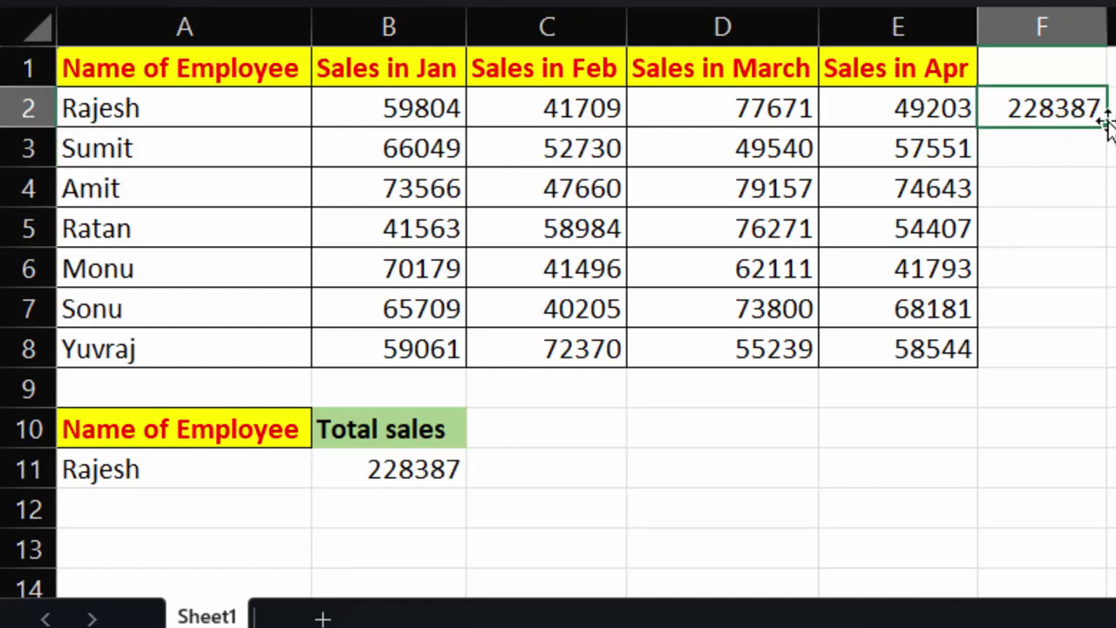
Step: Fill F2's total down to F8, pick Amit in A11, and compare B11's 275026 with row 4
drag(1106, 152, 1073, 369)
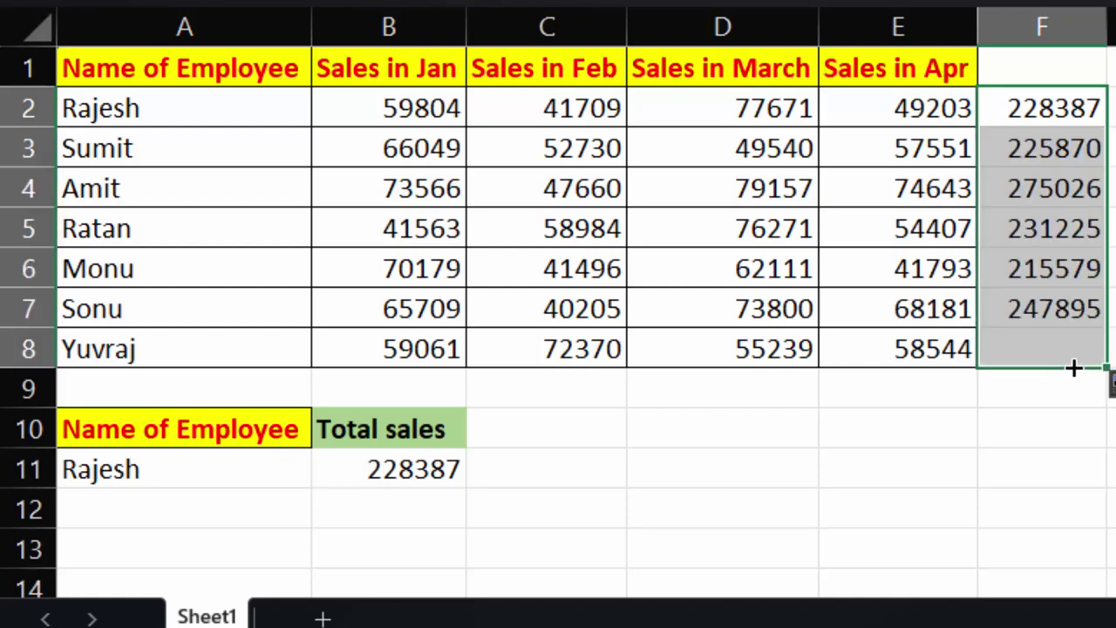
click(225, 470)
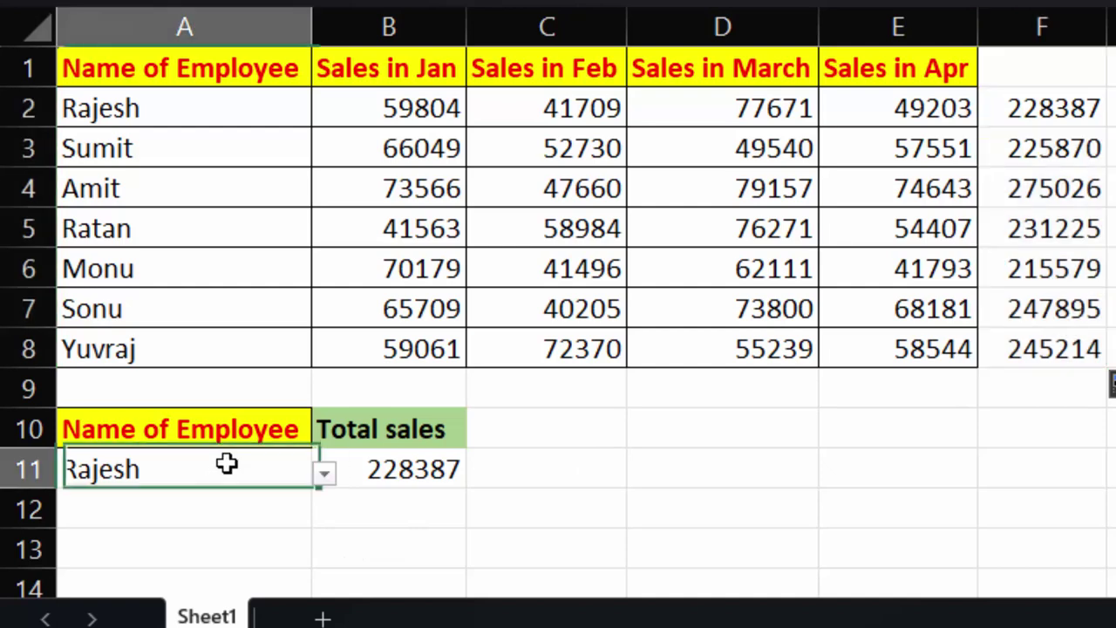
click(326, 478)
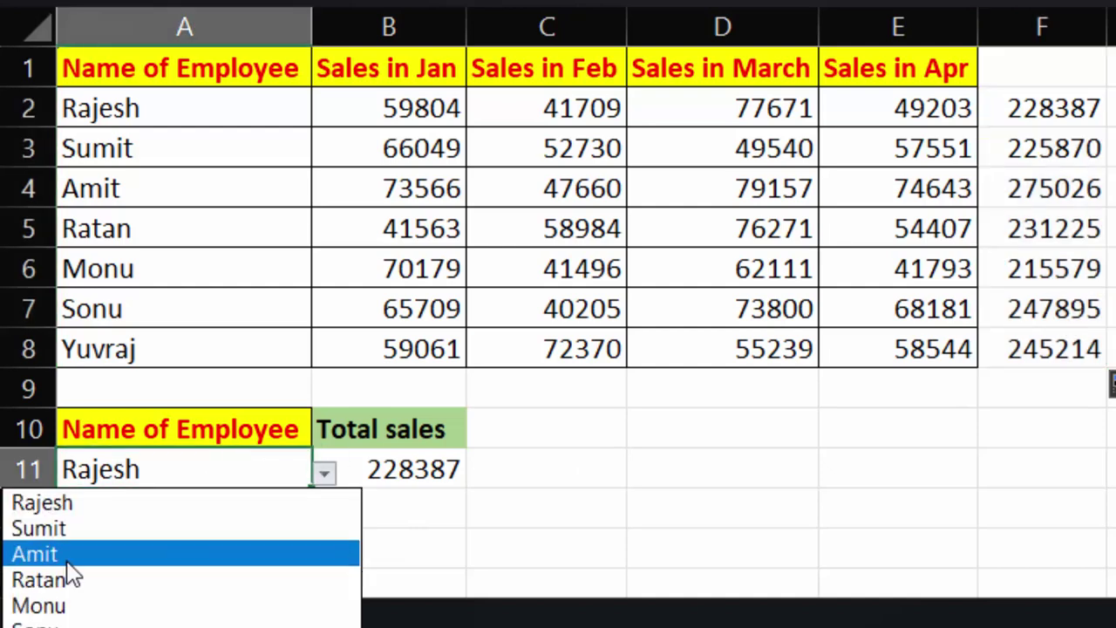
click(35, 553)
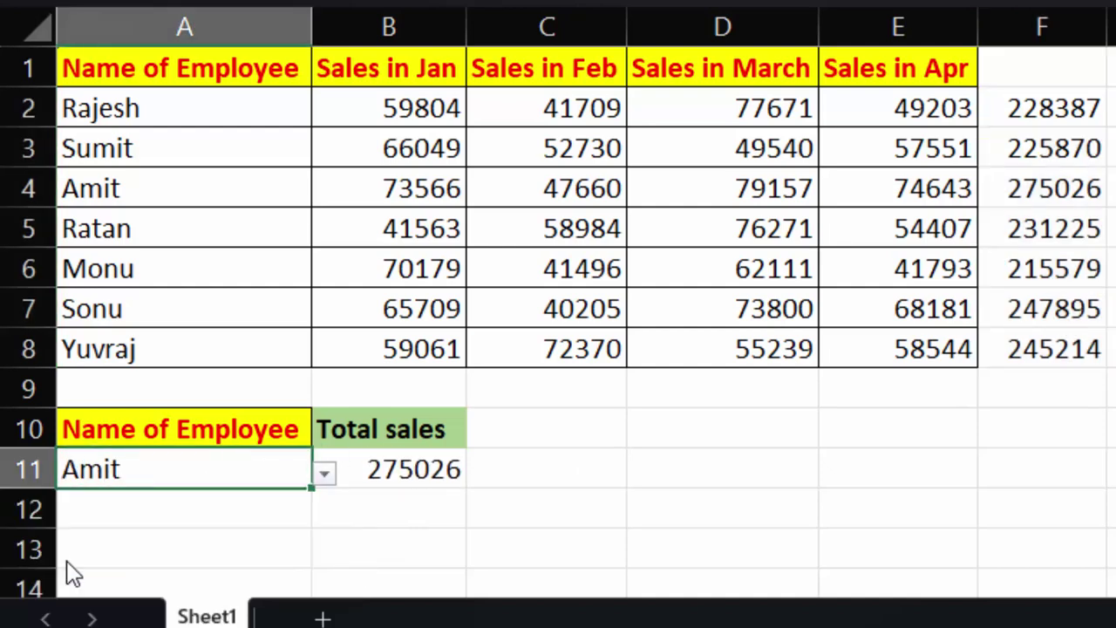
click(428, 470)
drag(381, 178, 1062, 195)
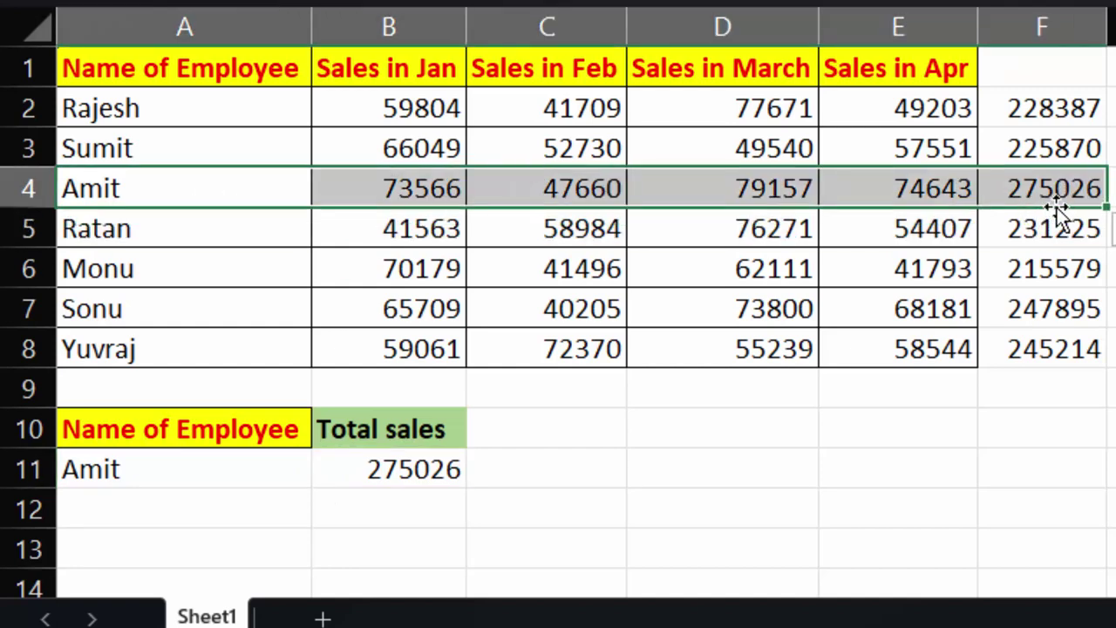
Step: Pick Ratan from the A11 dropdown and check that B11 shows 231225
click(446, 474)
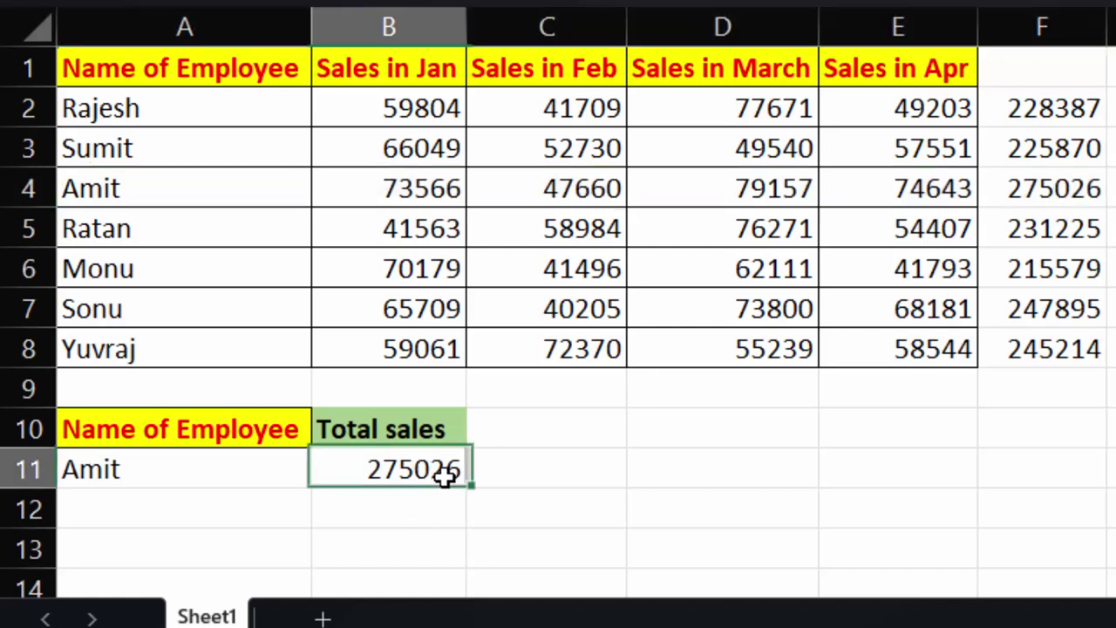
click(230, 471)
click(323, 474)
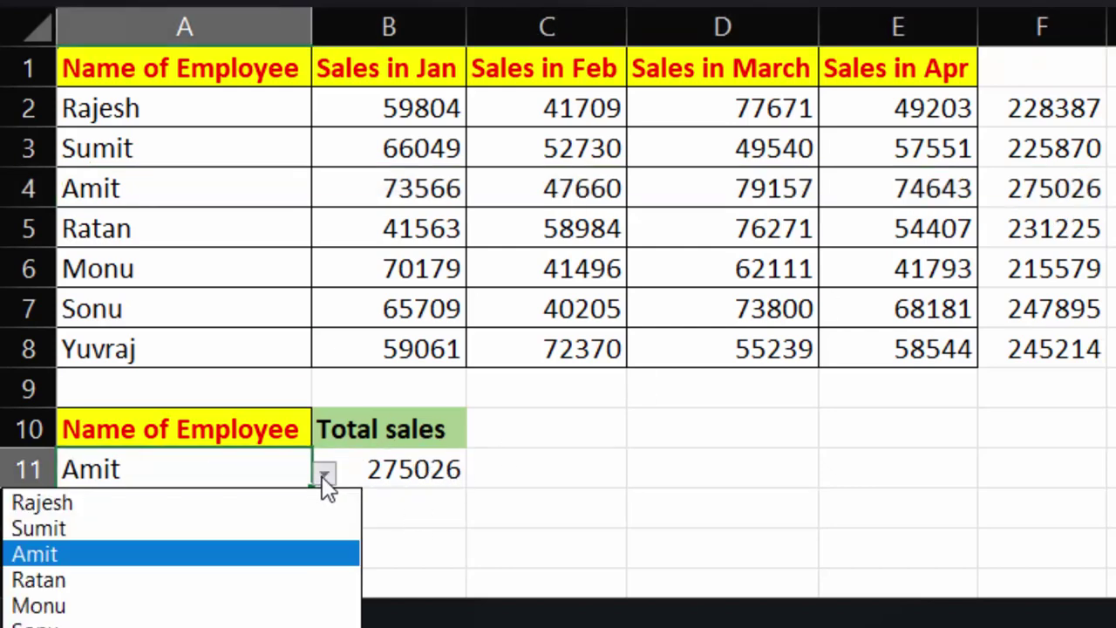
click(233, 580)
click(424, 479)
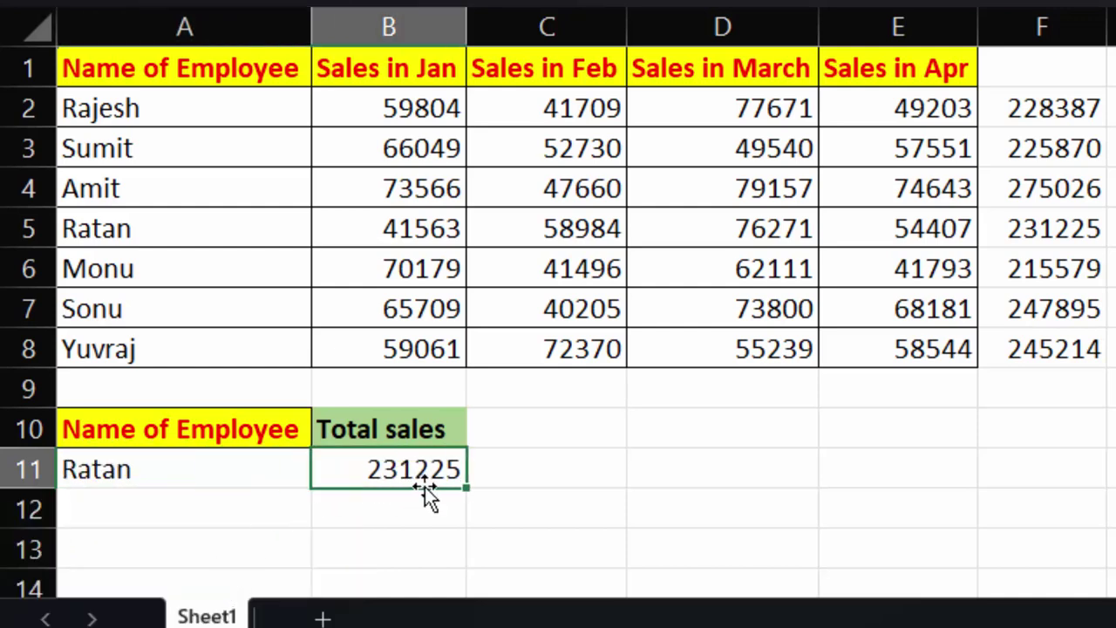